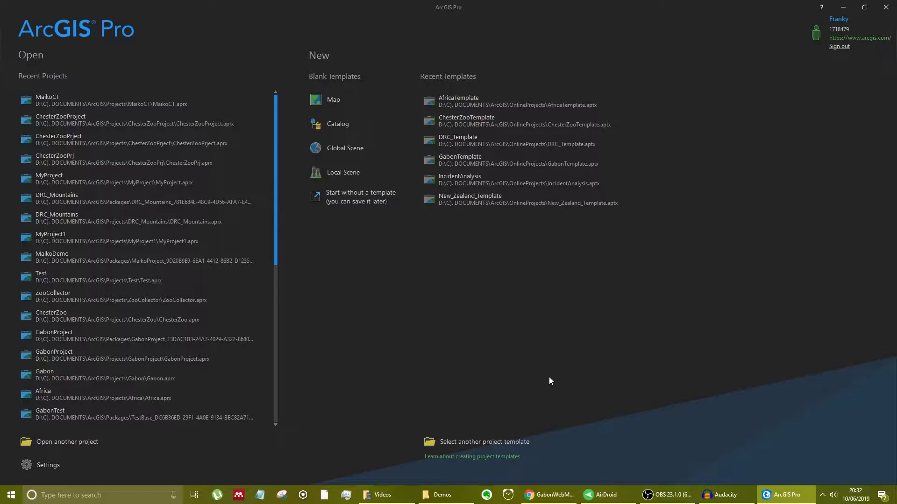
Step: Open the DRC_MountProject project package from the Africa folder of the portal's My Content
click(95, 443)
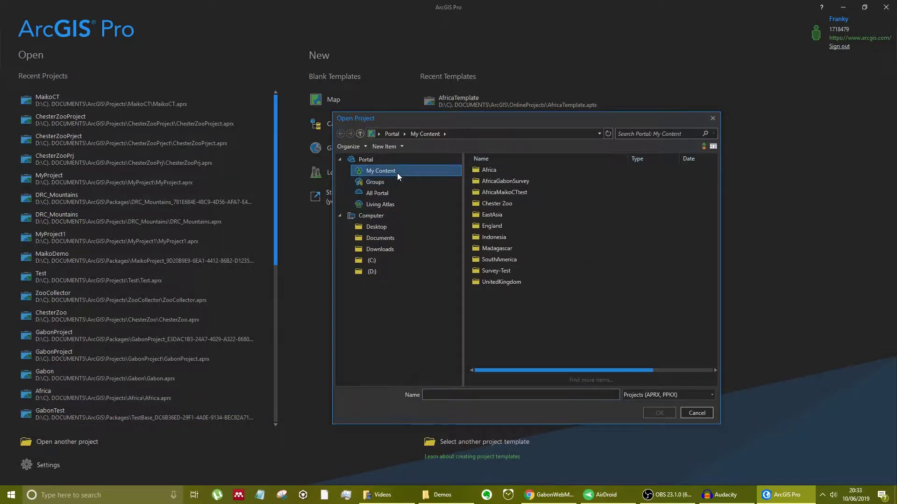
double_click(495, 171)
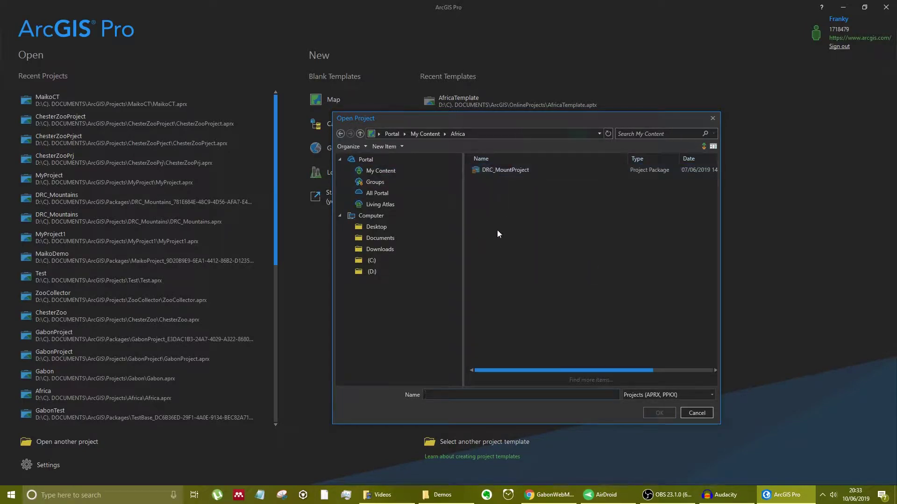
click(503, 172)
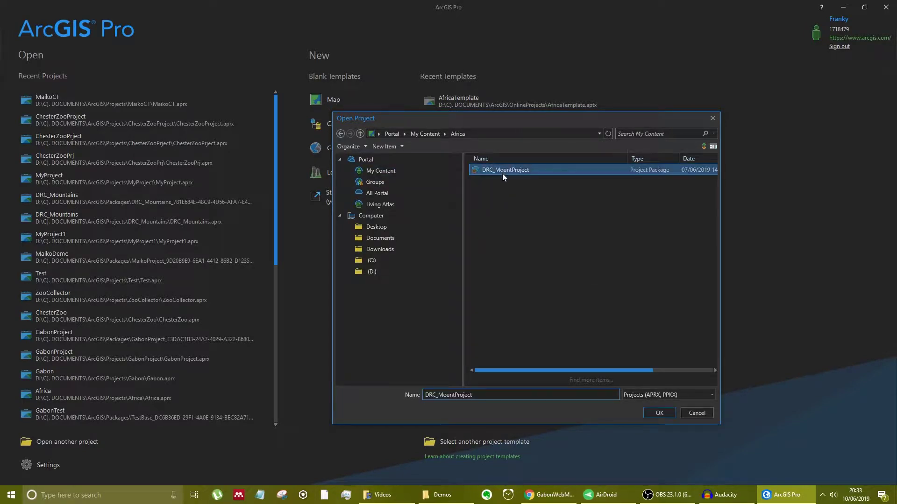
click(659, 414)
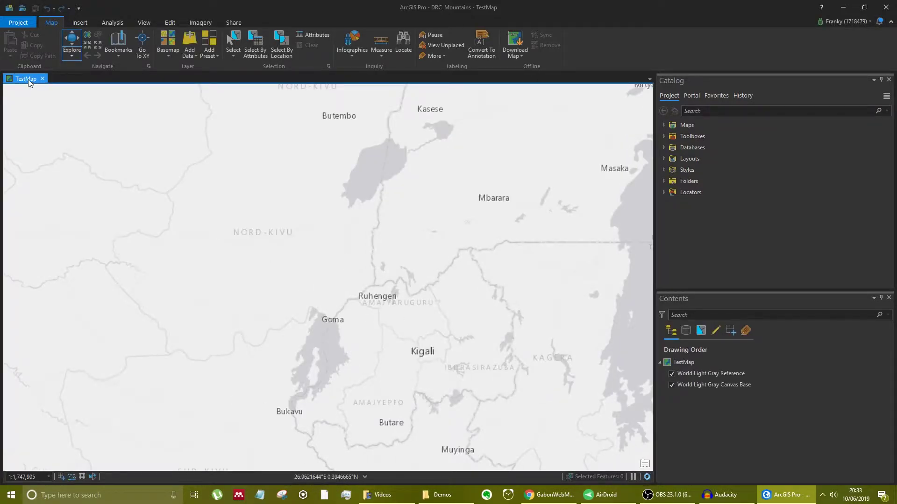
click(683, 388)
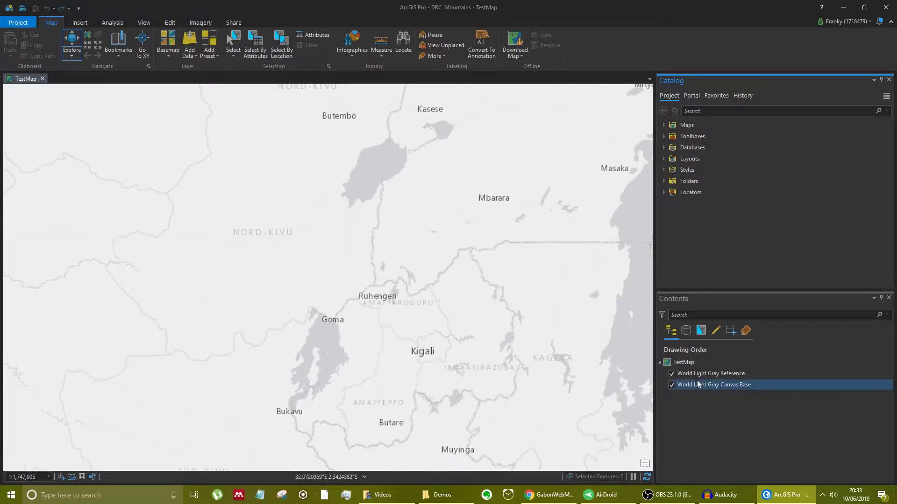
right_click(683, 364)
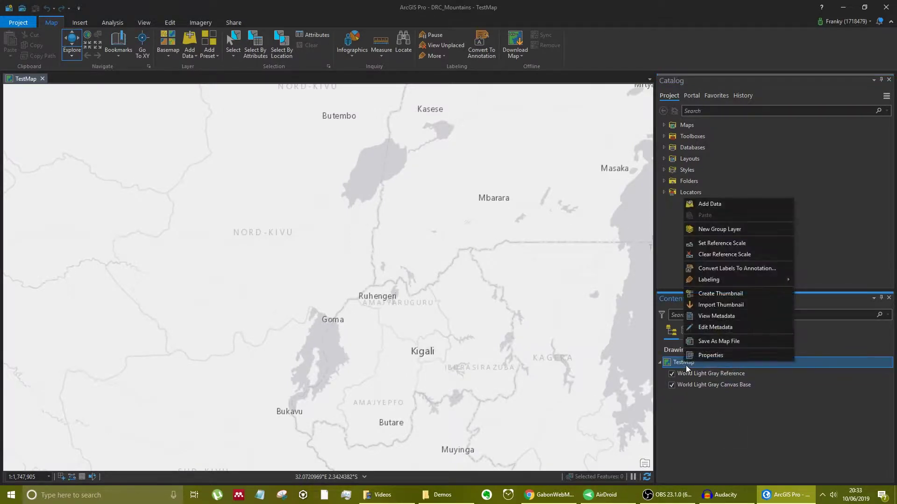
click(709, 354)
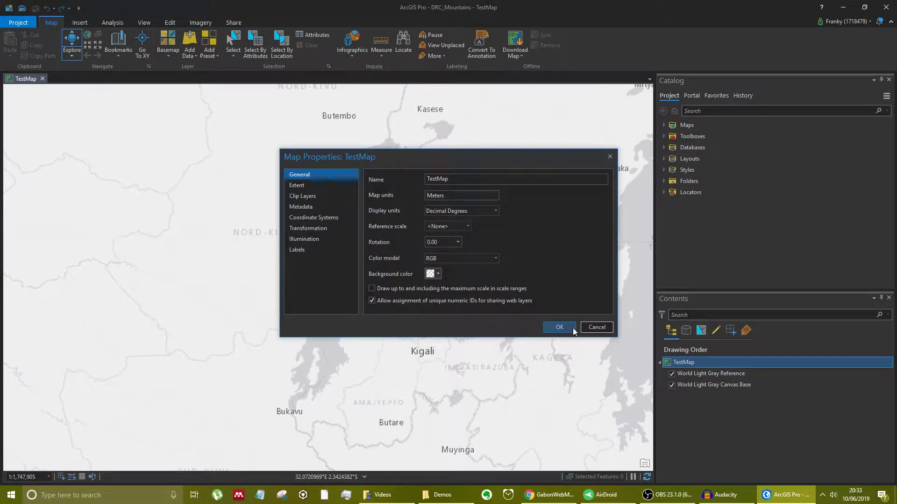
click(590, 328)
Step: Enable wrapping around the date line in the coordinate system properties of TestMap
scroll(489, 325, down, 6)
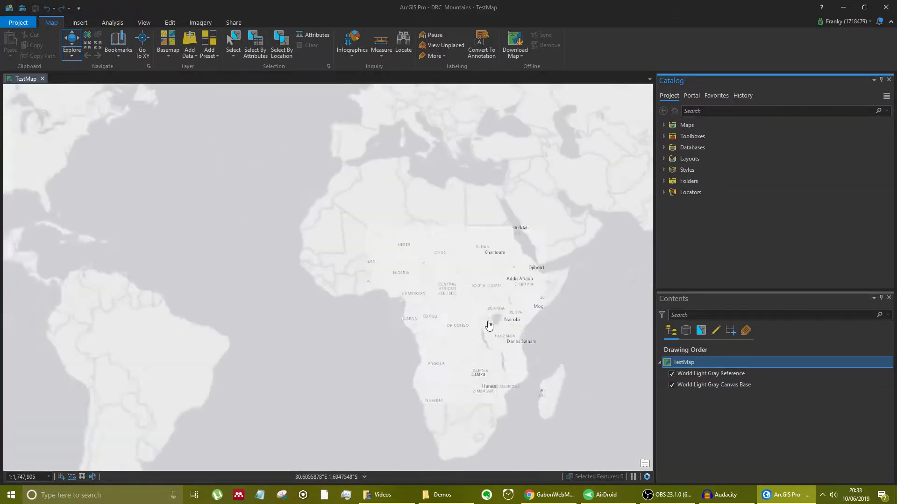
scroll(489, 326, down, 6)
scroll(506, 335, up, 3)
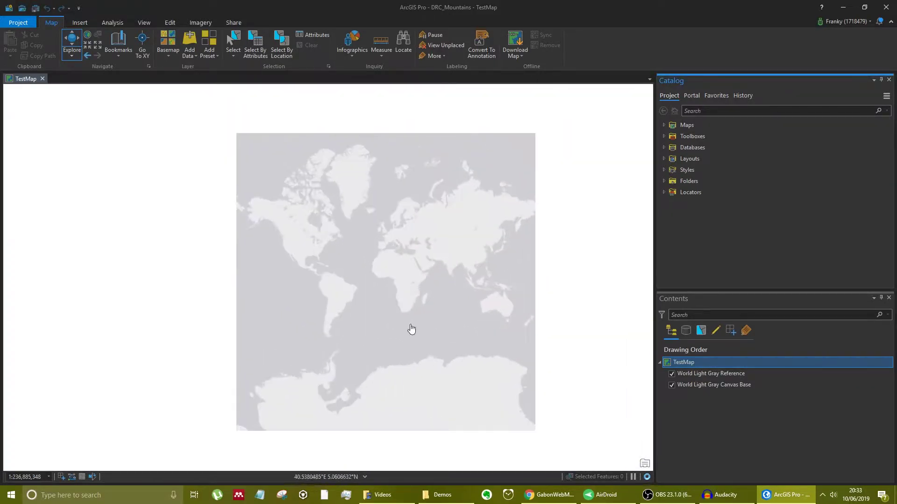
right_click(685, 360)
click(704, 356)
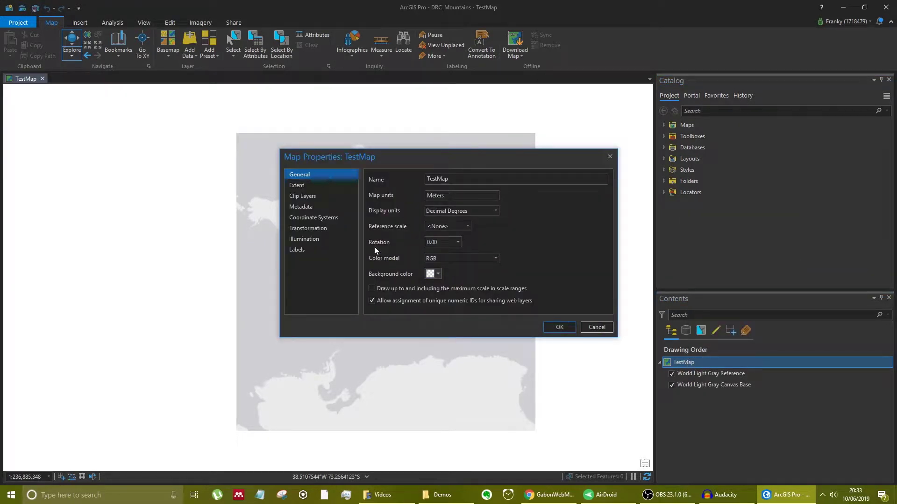
click(312, 186)
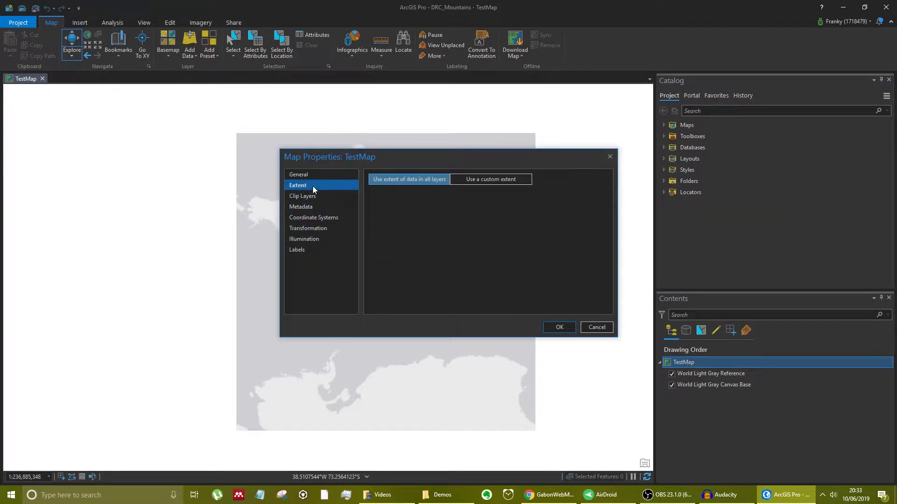
click(466, 183)
click(419, 178)
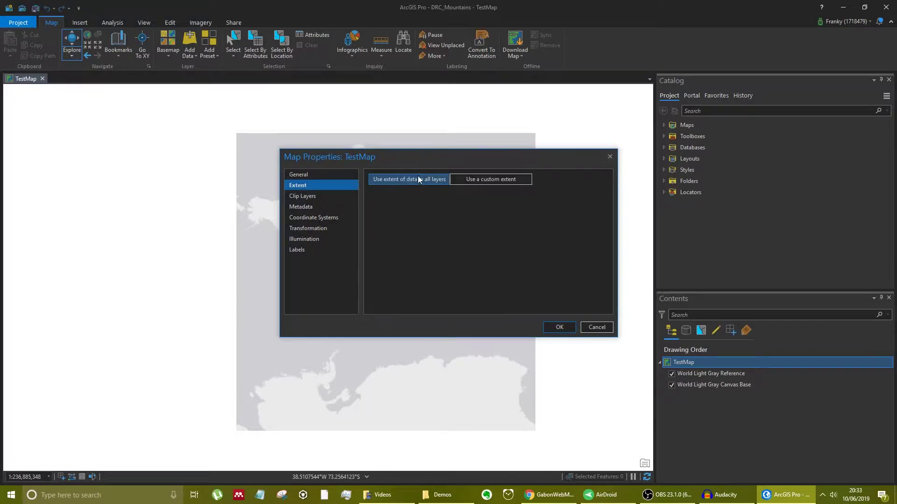
click(321, 175)
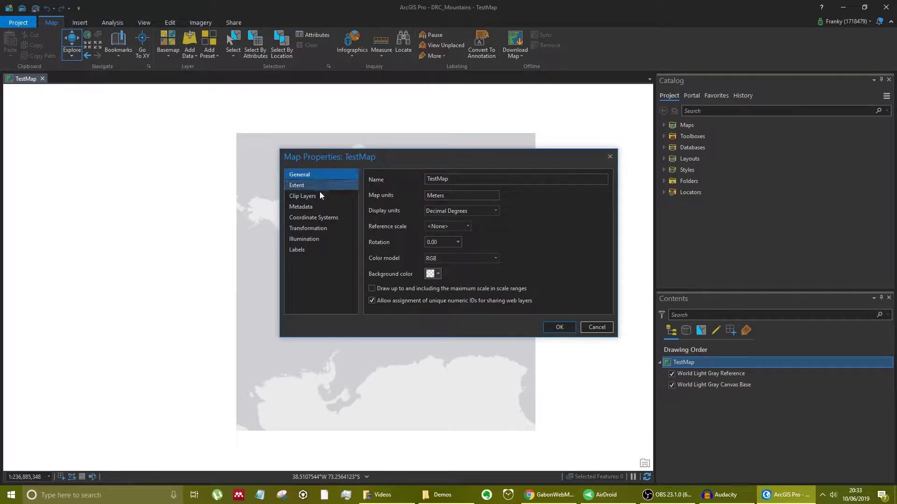
click(320, 217)
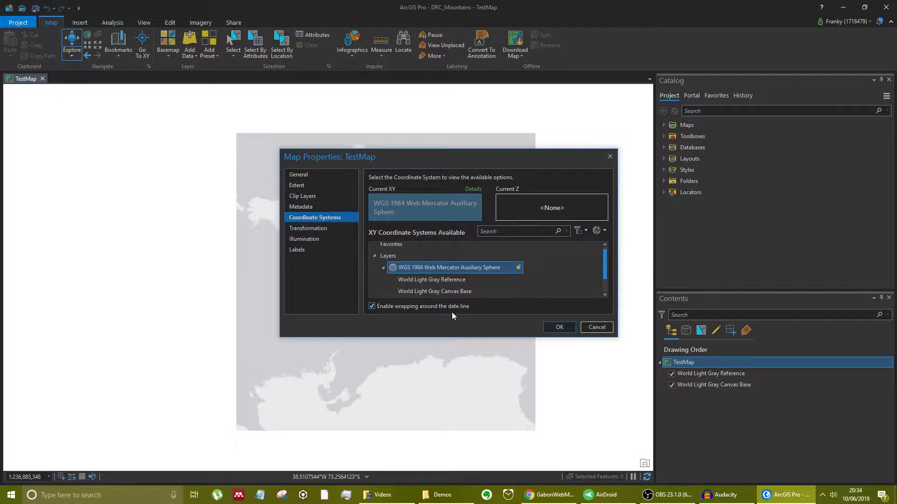
click(559, 327)
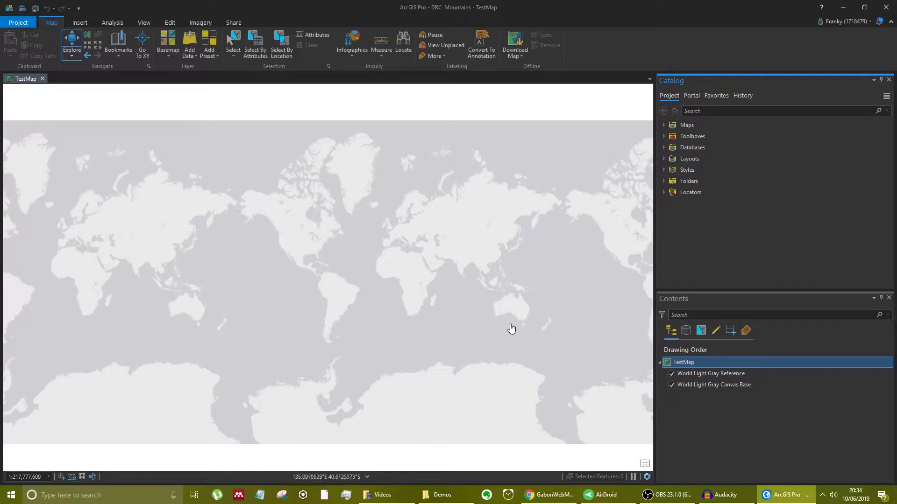
Step: Bring the map view to Central Africa around the Democratic Republic of the Congo using a saved bookmark
drag(553, 296, 553, 406)
scroll(473, 323, up, 3)
click(125, 54)
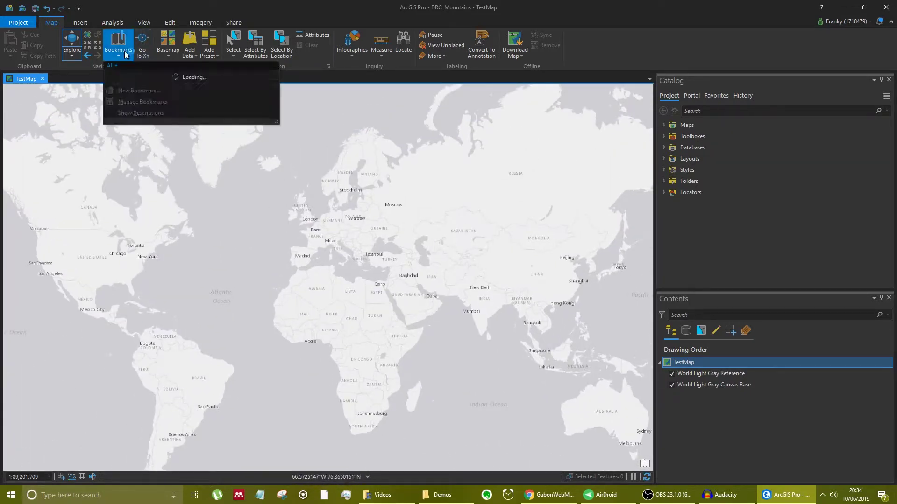
click(128, 200)
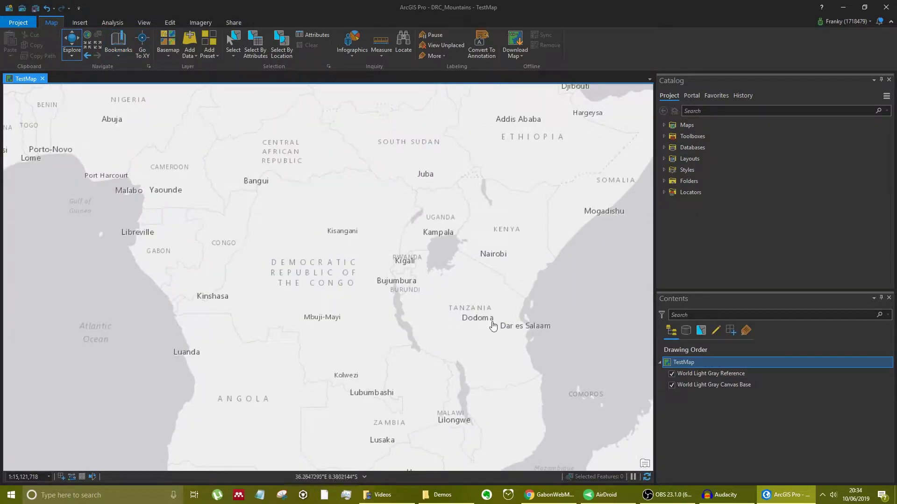
Step: Display the portal's Living Atlas content in the Catalog
click(690, 96)
click(673, 96)
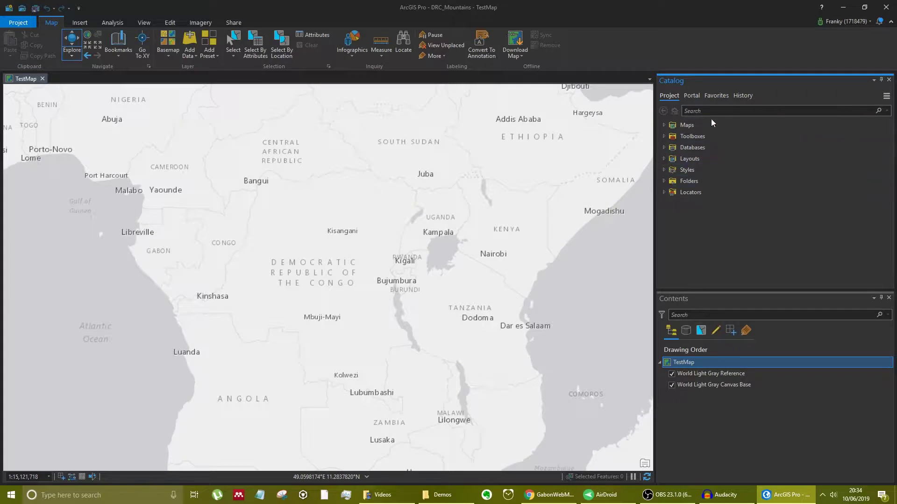
click(690, 96)
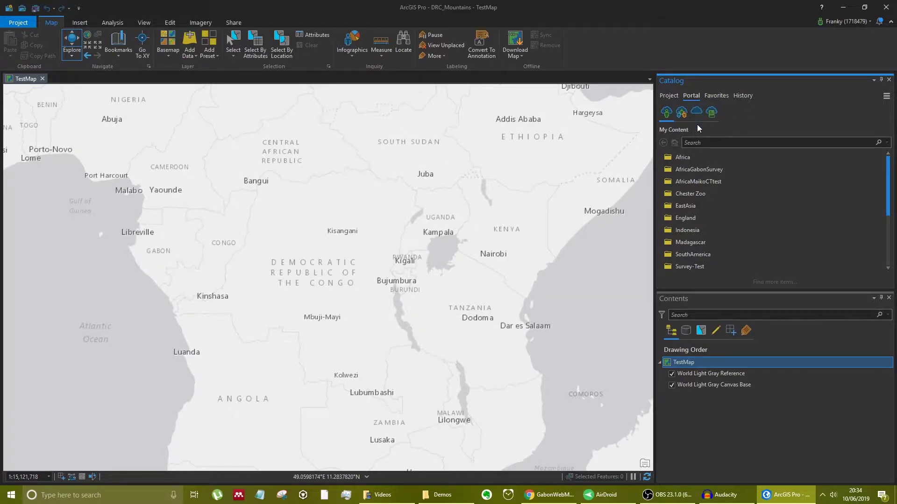
click(698, 110)
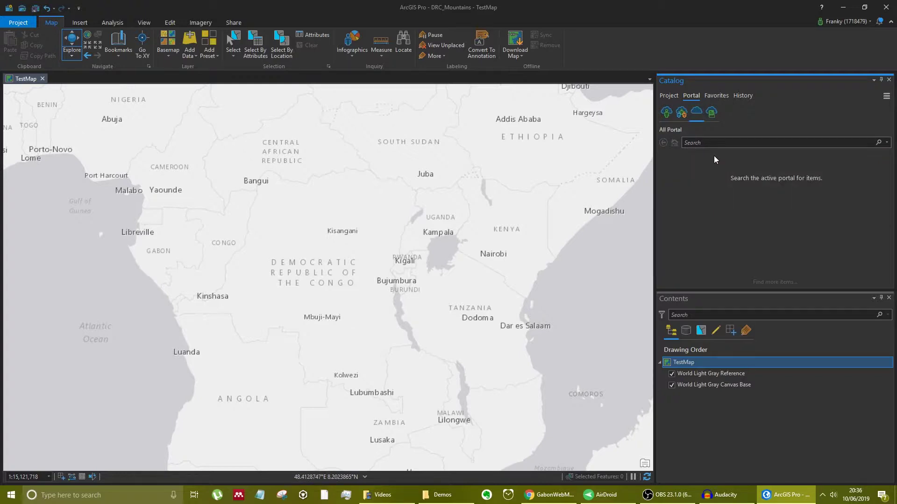
click(711, 114)
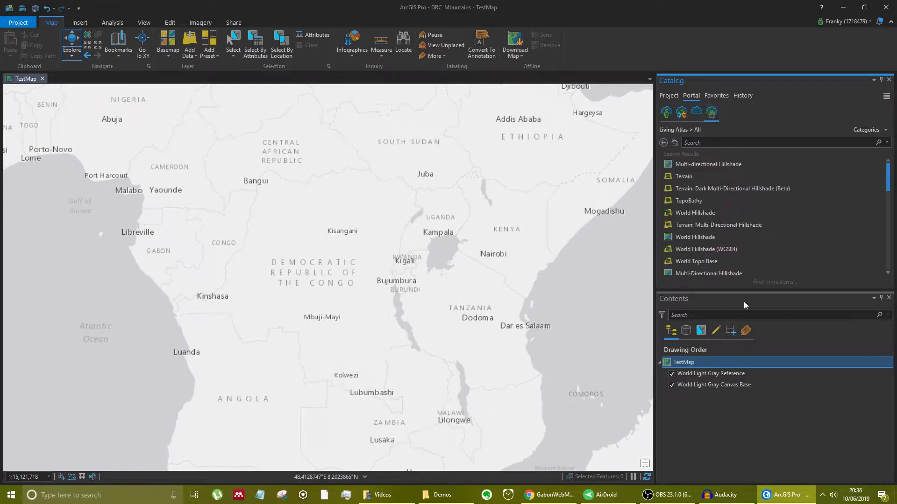
Step: Look through the Living Atlas items and examine the details of the Terrain, TopoBathy and World Hillshade layers
click(747, 177)
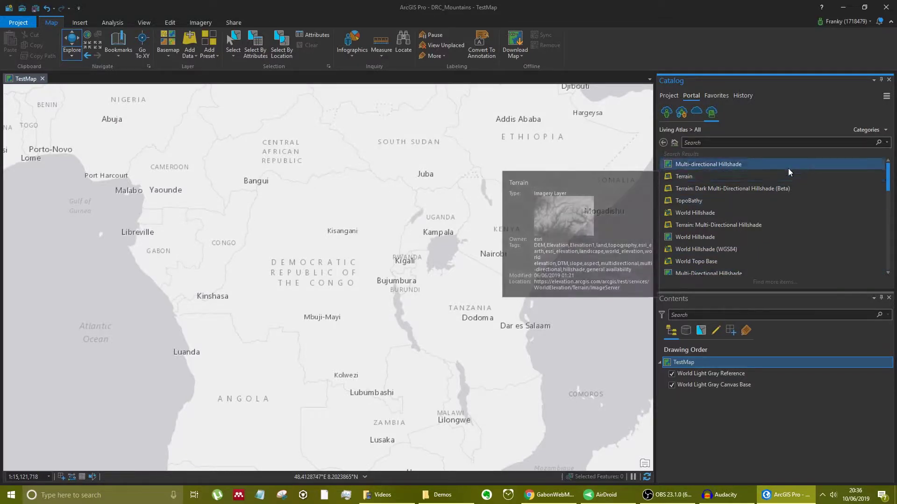
mouse_move(785, 200)
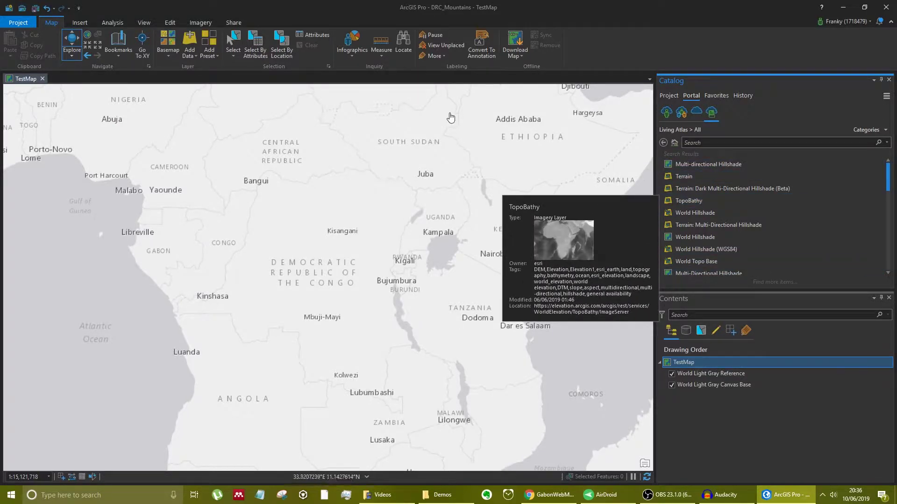
mouse_move(718, 206)
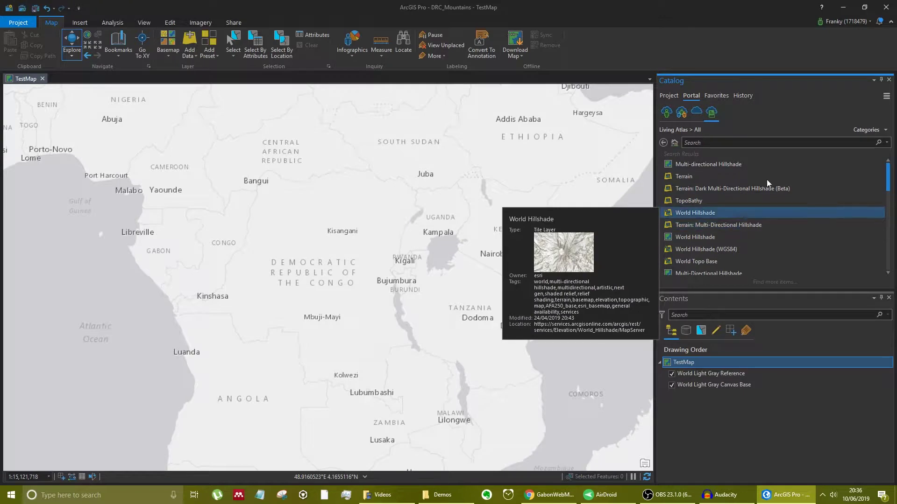
scroll(723, 189, down, 5)
scroll(773, 204, up, 6)
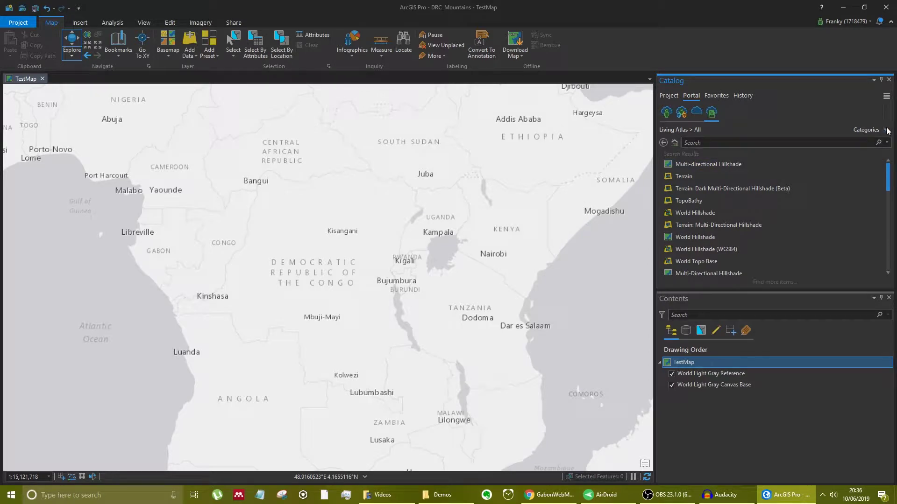
Step: Look through the Living Atlas subcategories under Imagery, Basemaps, Infrastructure, Environment and Boundaries
click(886, 130)
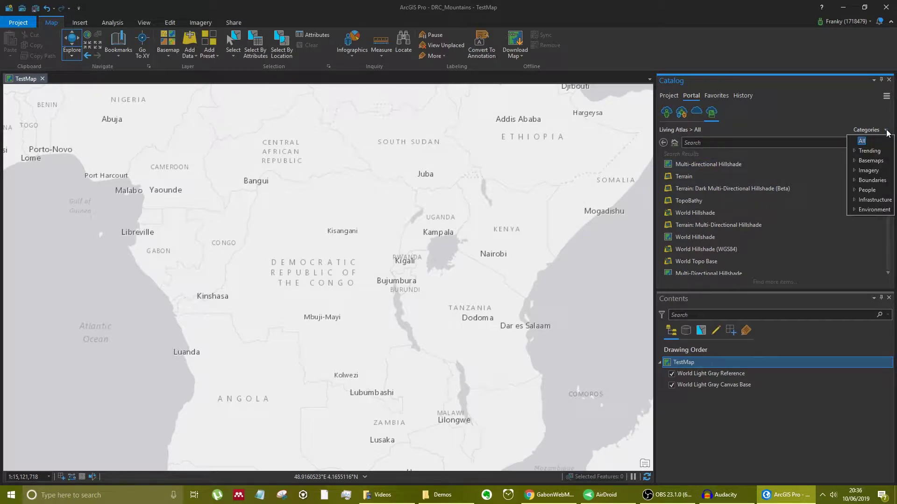
click(853, 170)
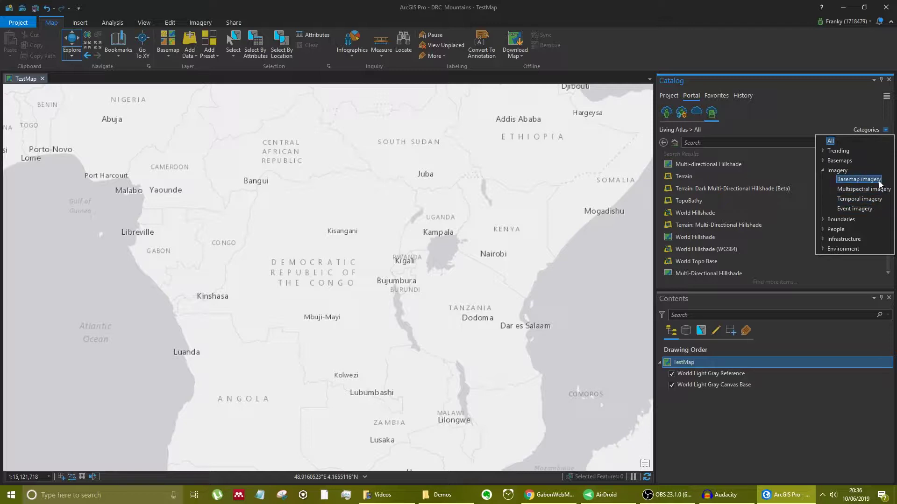
click(823, 170)
click(852, 161)
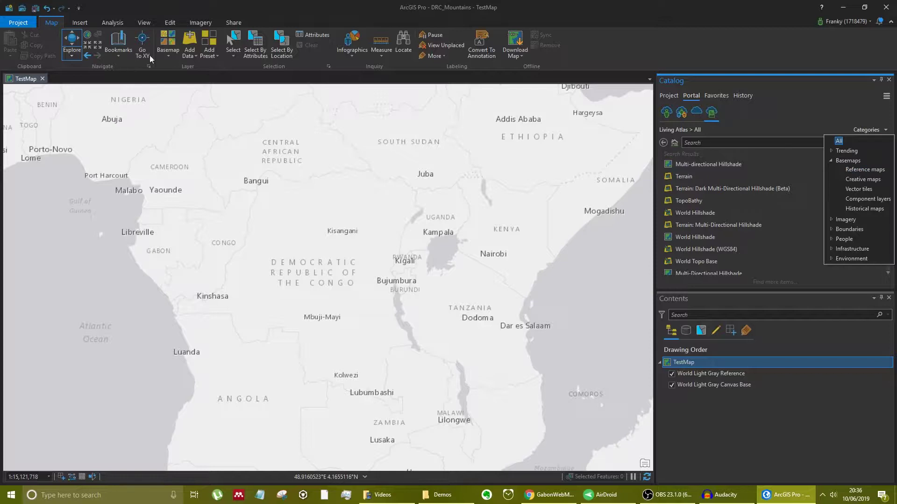
click(831, 160)
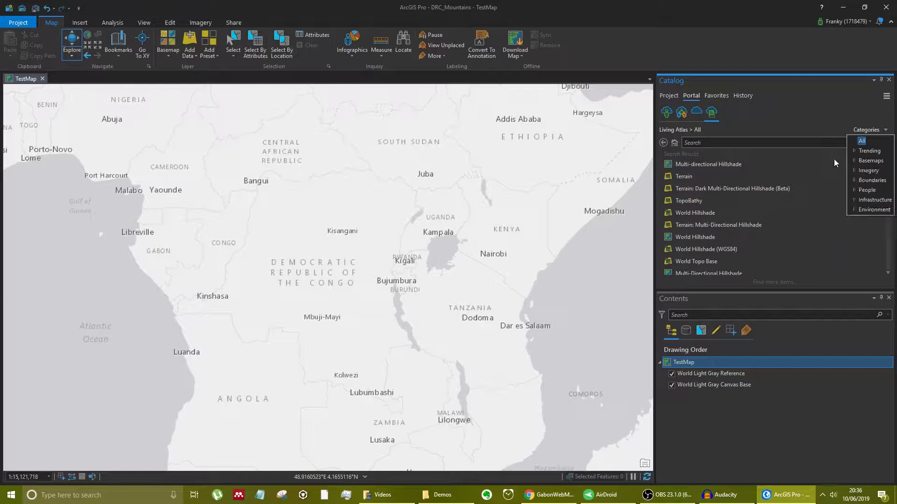
click(855, 199)
click(840, 200)
click(852, 210)
click(817, 209)
click(854, 179)
click(839, 180)
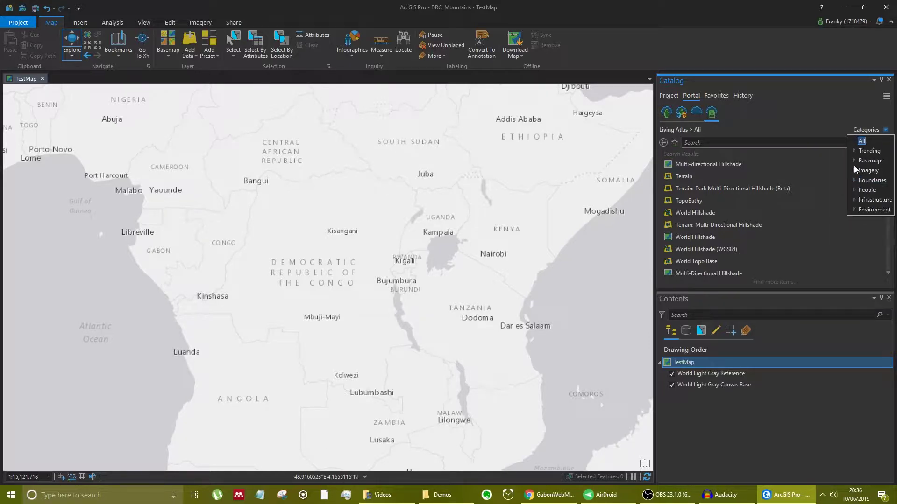
click(883, 134)
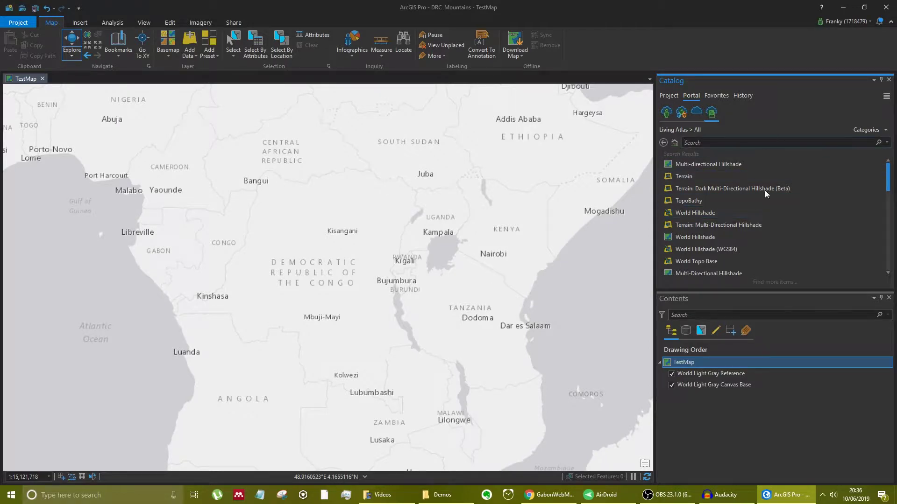
Step: Search the Living Atlas for "Multi-Hillshade"
click(794, 164)
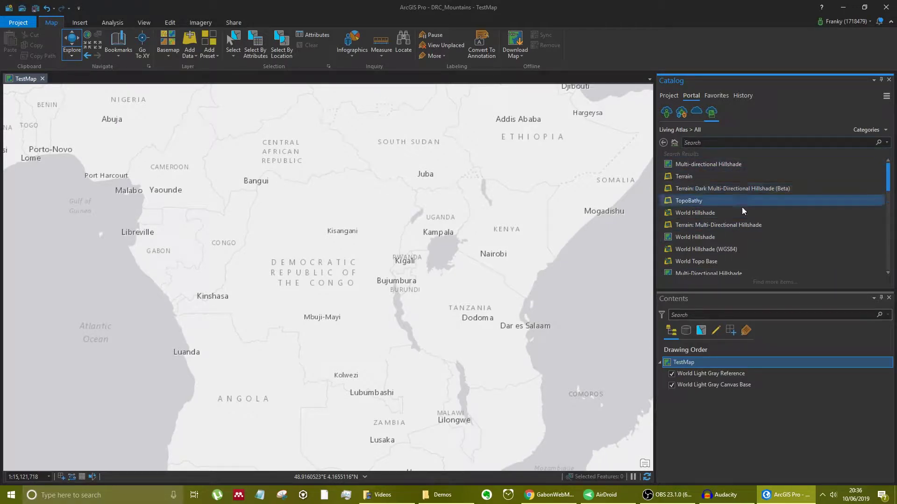
click(705, 141)
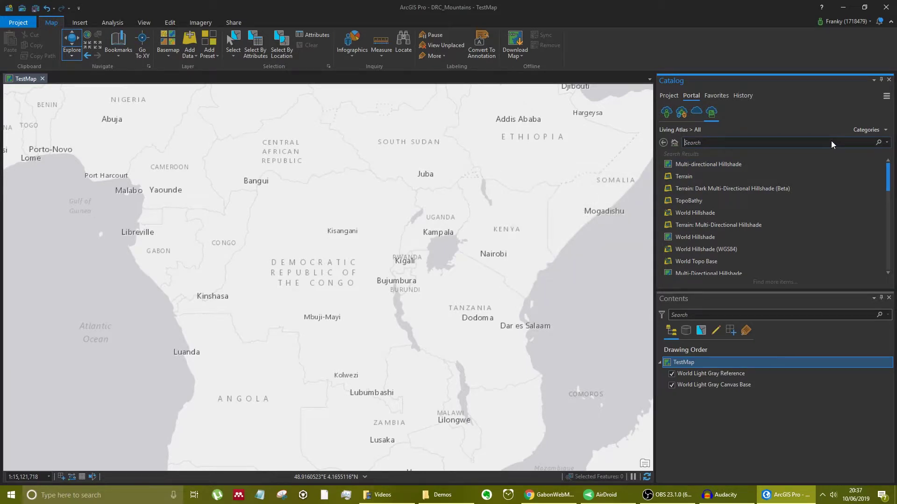
text(Multi-Hillshade)
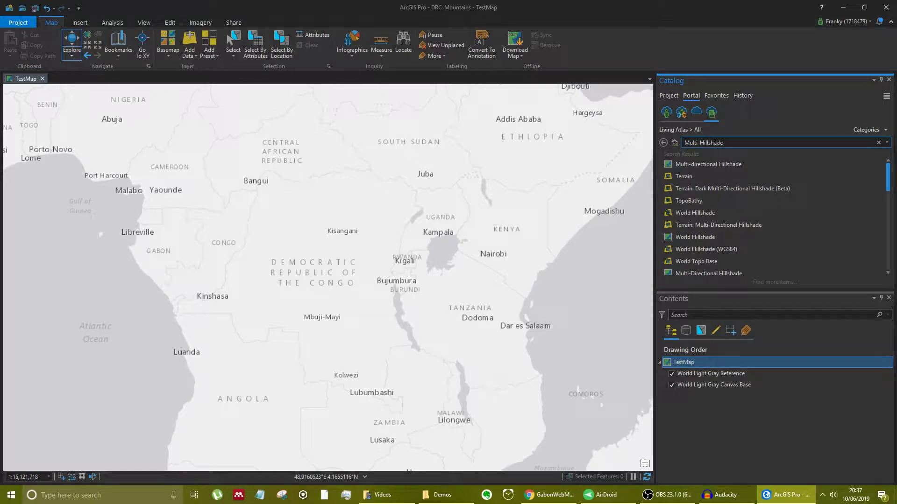
key(Return)
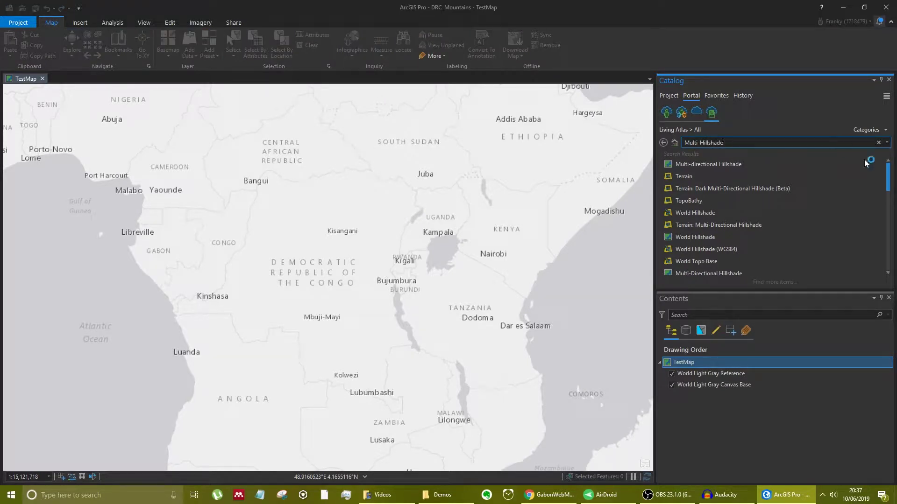
Step: Examine the hillshade search results and add the Terrain: Multi-Directional Hillshade imagery layer to TestMap
mouse_move(861, 190)
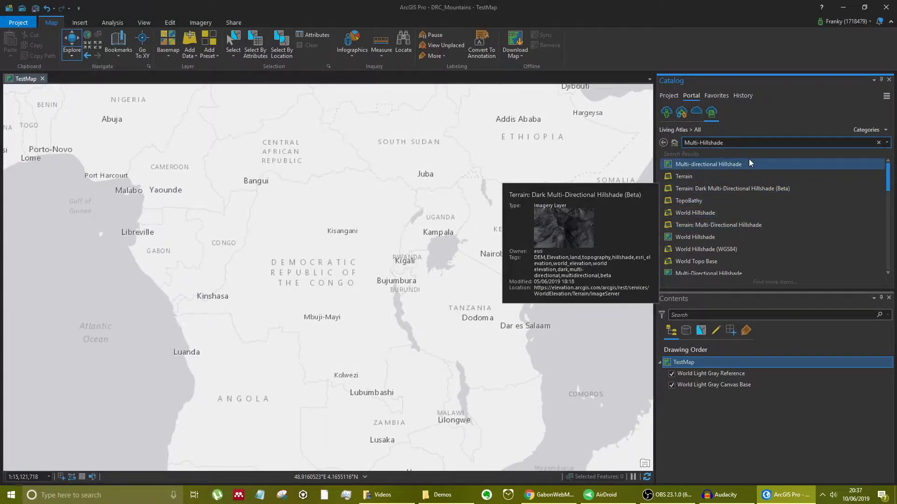
mouse_move(714, 229)
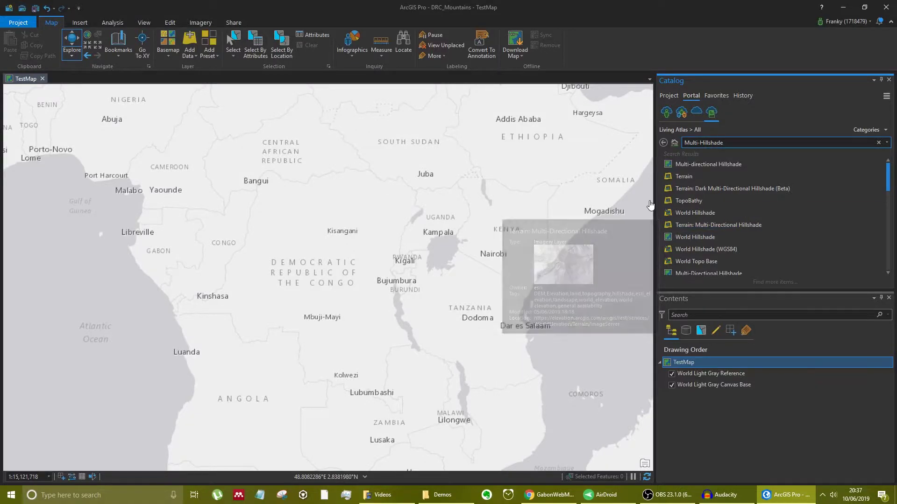
mouse_move(676, 227)
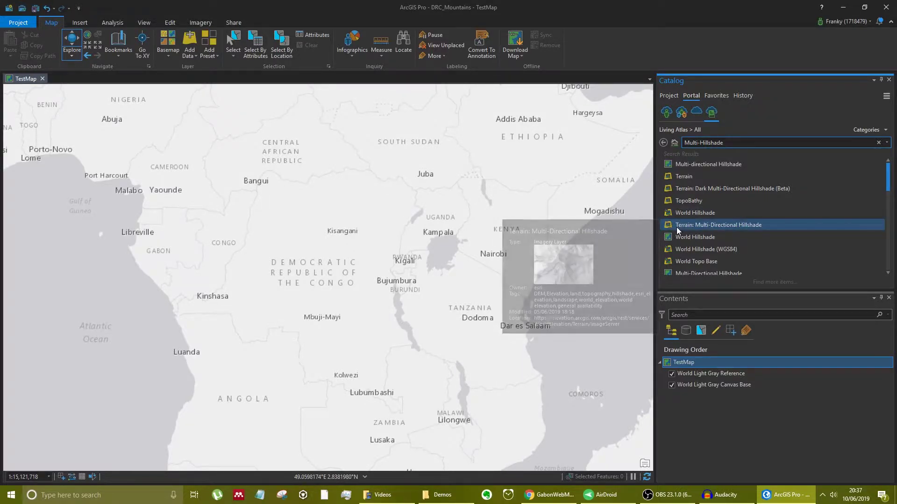
right_click(721, 227)
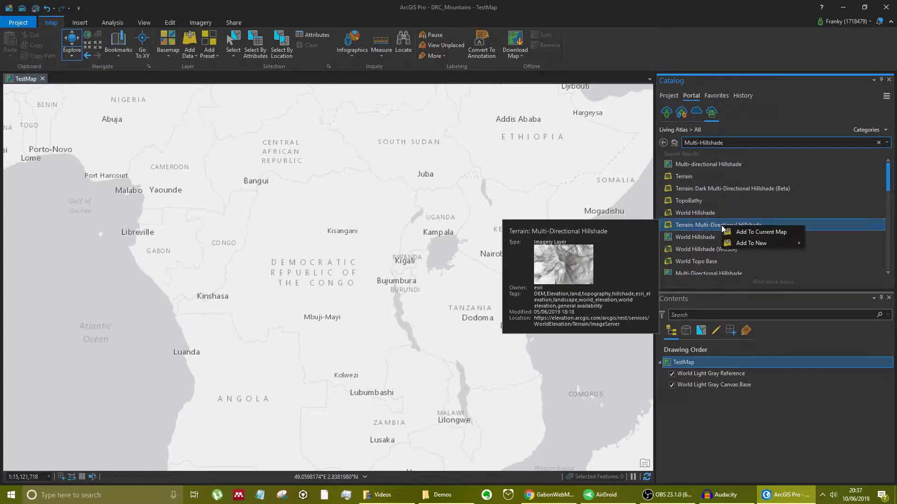
click(749, 232)
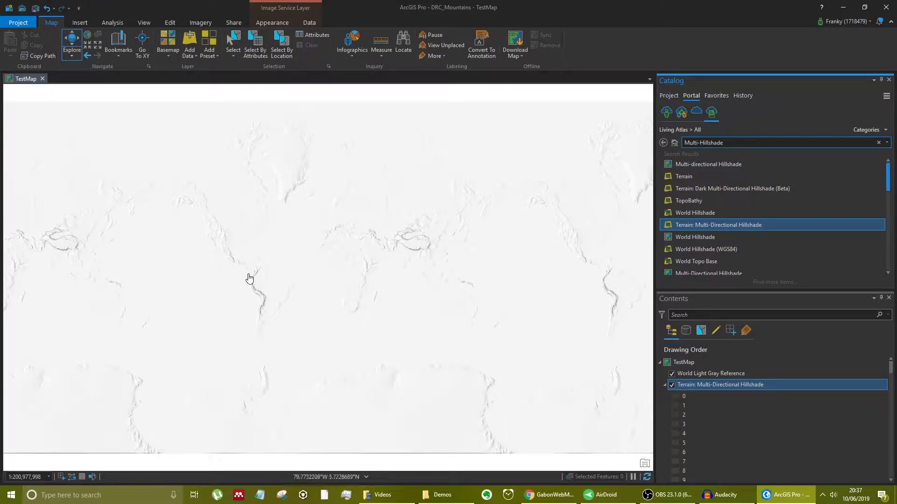
Step: Collapse the legend of the Terrain: Multi-Directional Hillshade layer and zoom the map to the DRC bookmark
mouse_move(703, 237)
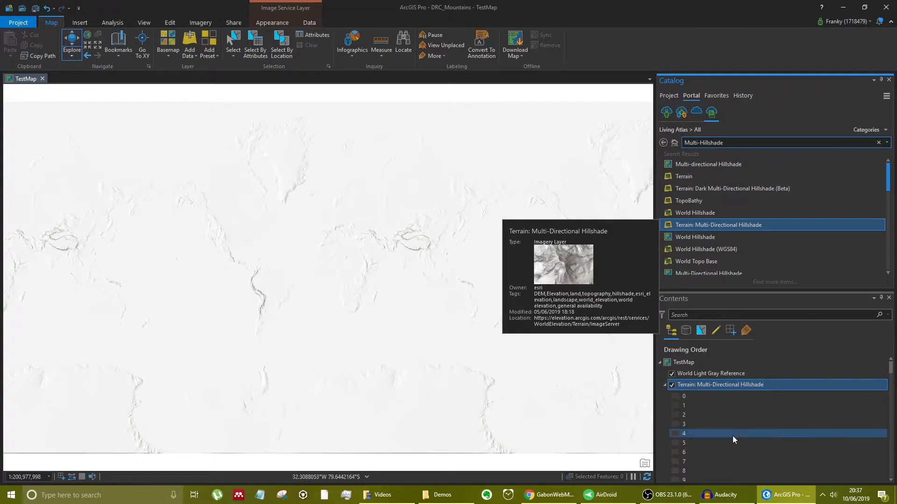
scroll(750, 366, down, 1)
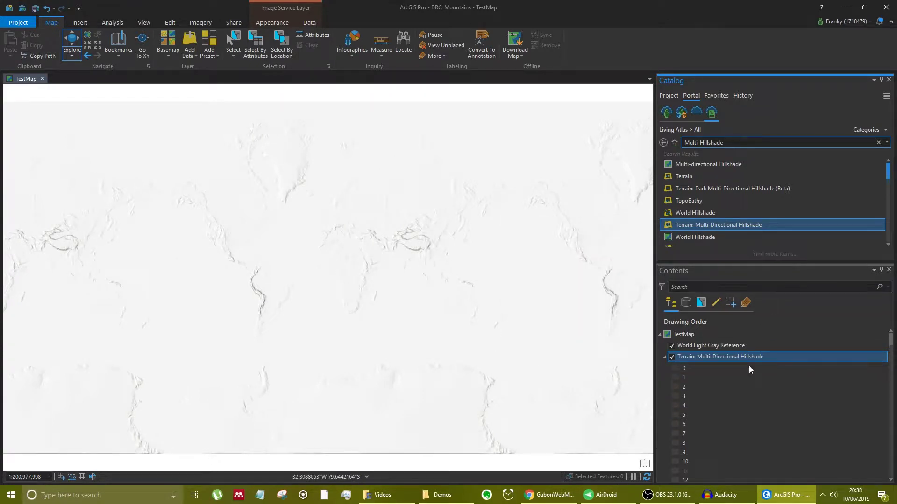
scroll(795, 386, up, 1)
click(665, 357)
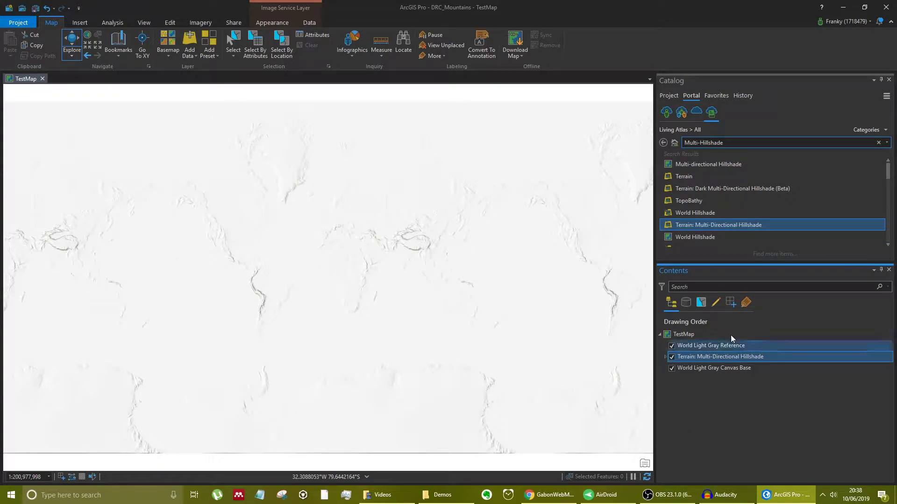
click(118, 44)
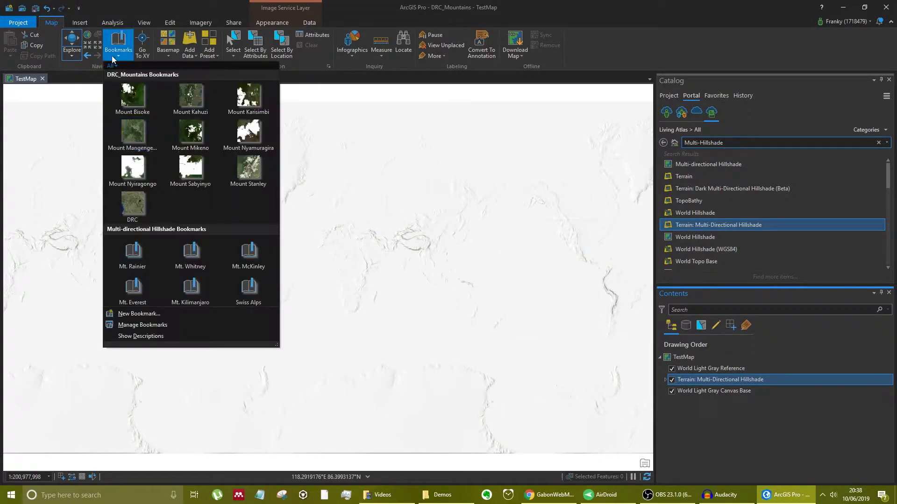
click(140, 201)
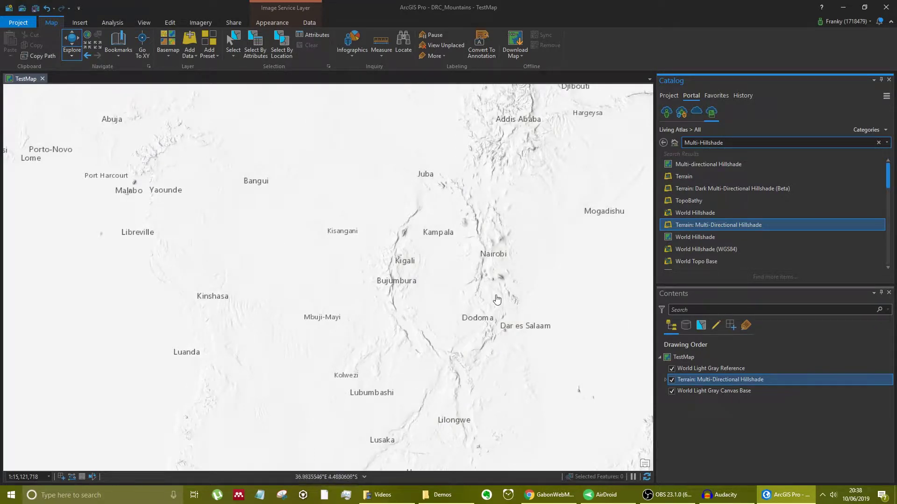
Step: Try to search the Living Atlas for "Terrain: Slope"
mouse_move(684, 248)
text(Te)
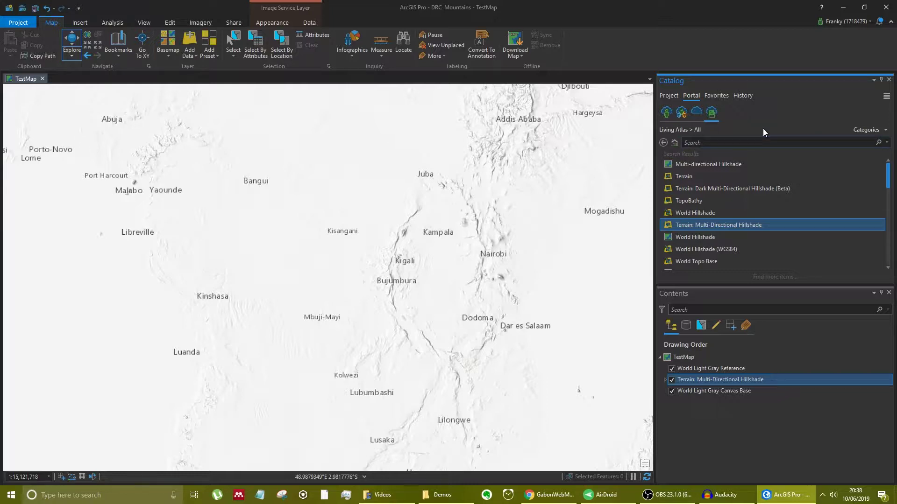
text(rrain: )
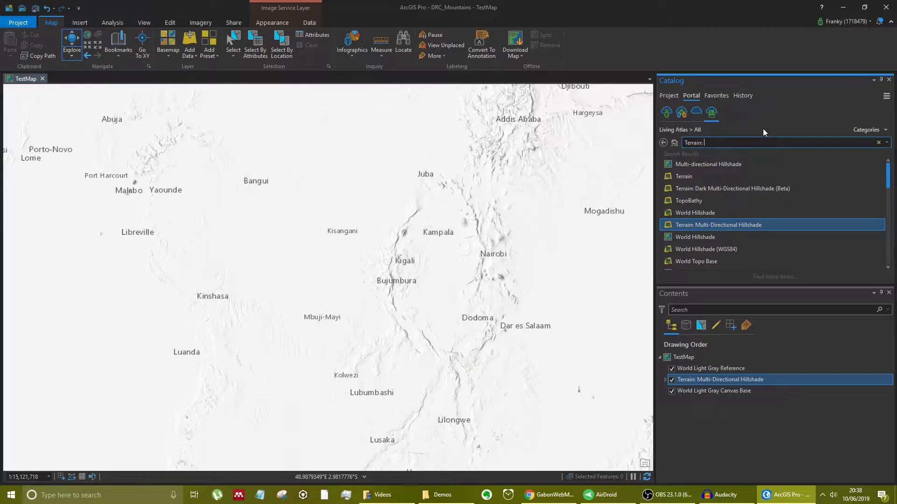
text(Slope)
key(Return)
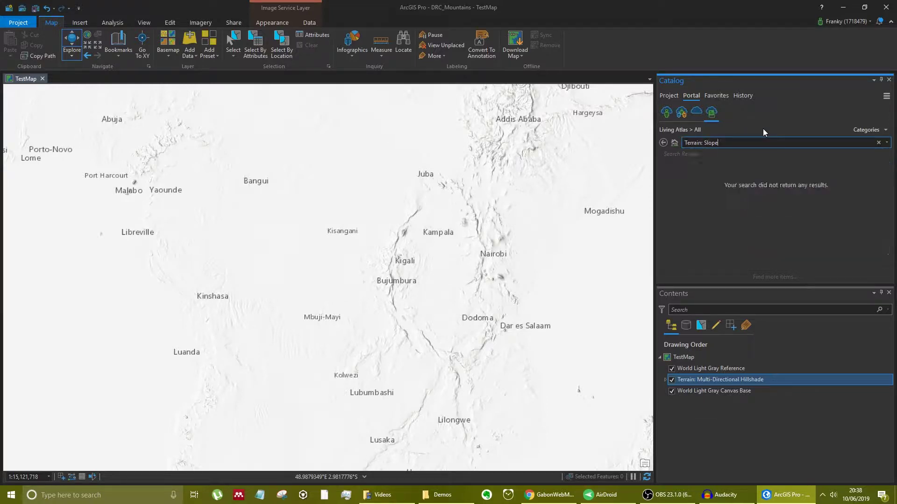
Step: Search the Living Atlas for "Slope", add the Terrain: Slope Map layer to TestMap and collapse its legend
double_click(689, 144)
key(Return)
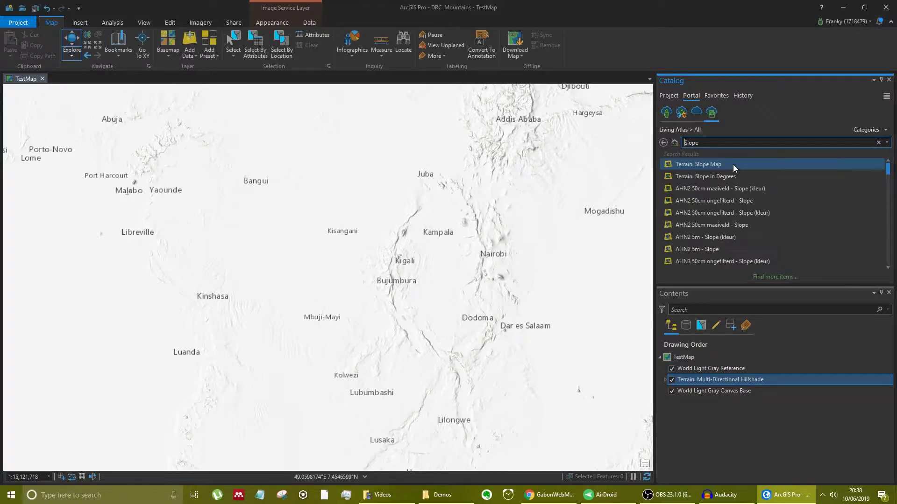
click(705, 164)
right_click(708, 165)
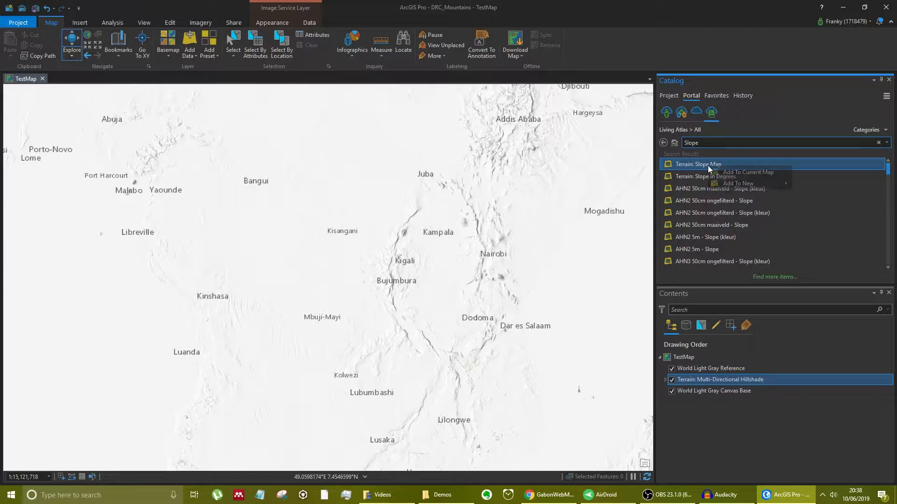
click(741, 173)
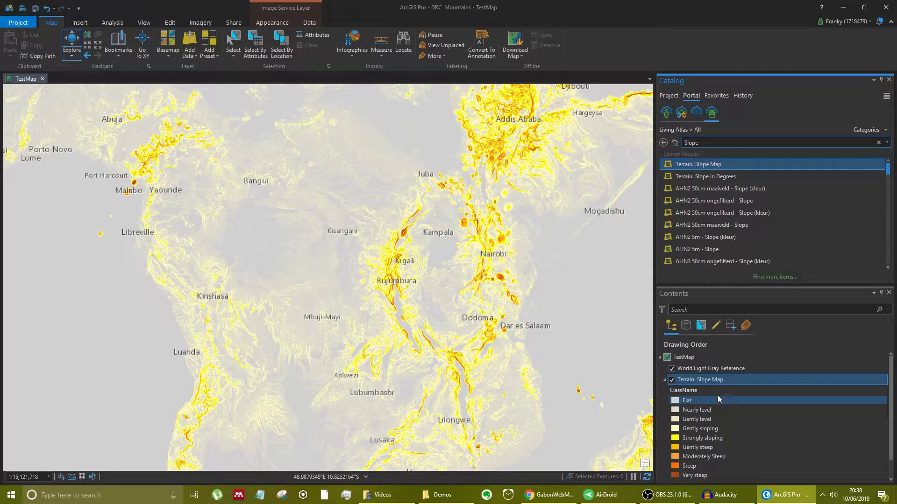
click(664, 379)
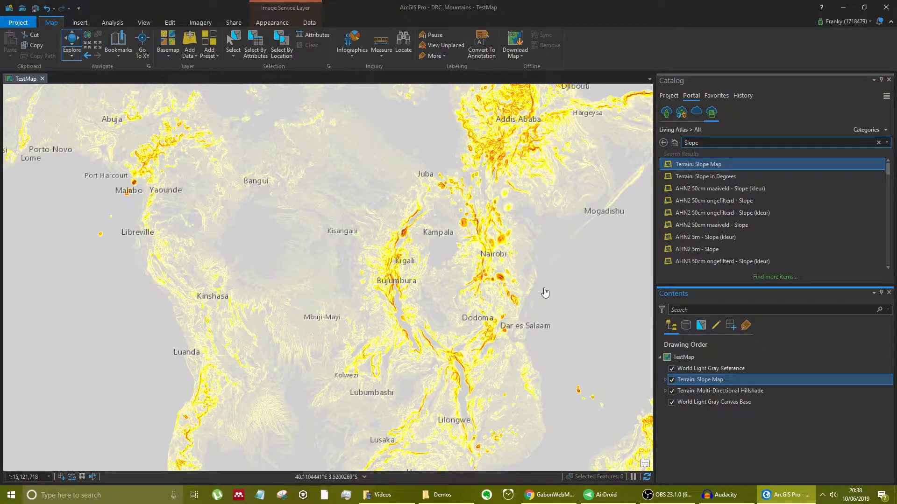
Step: Go to the Mount Stanley bookmark and compare the slope and hillshade layers by hiding and reshowing Terrain: Slope Map
scroll(472, 247, down, 2)
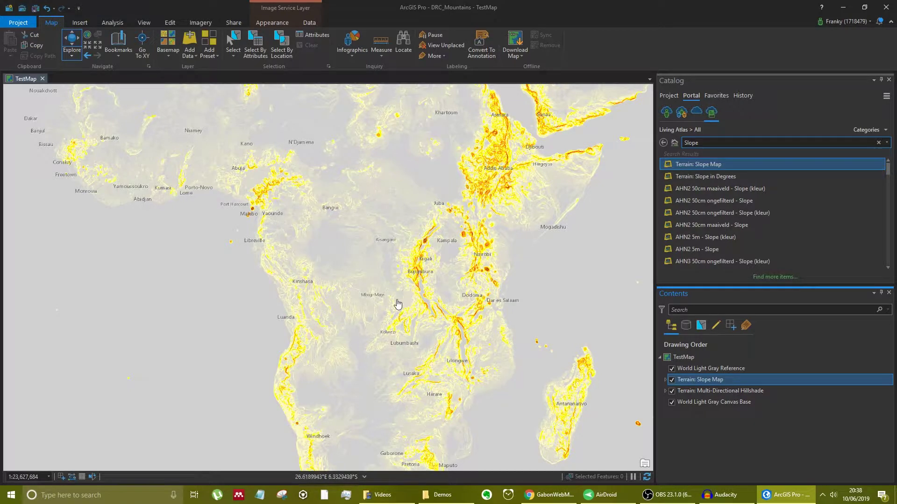
click(118, 56)
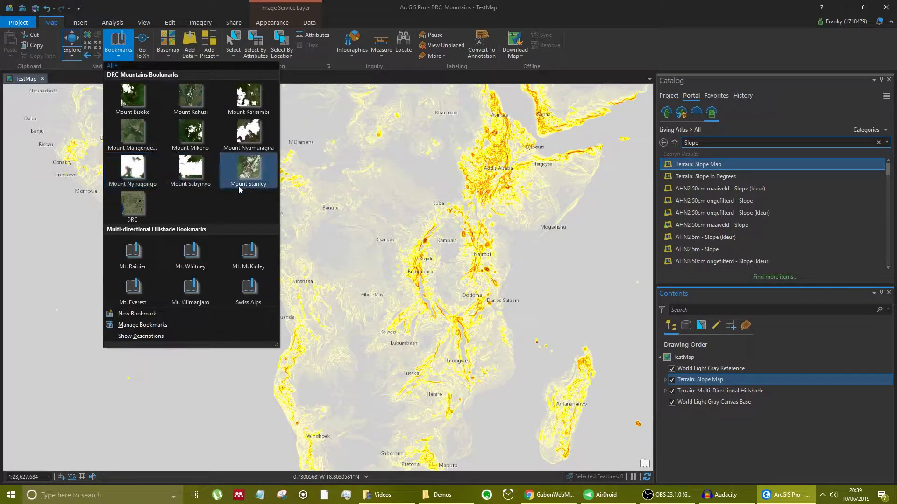
click(254, 177)
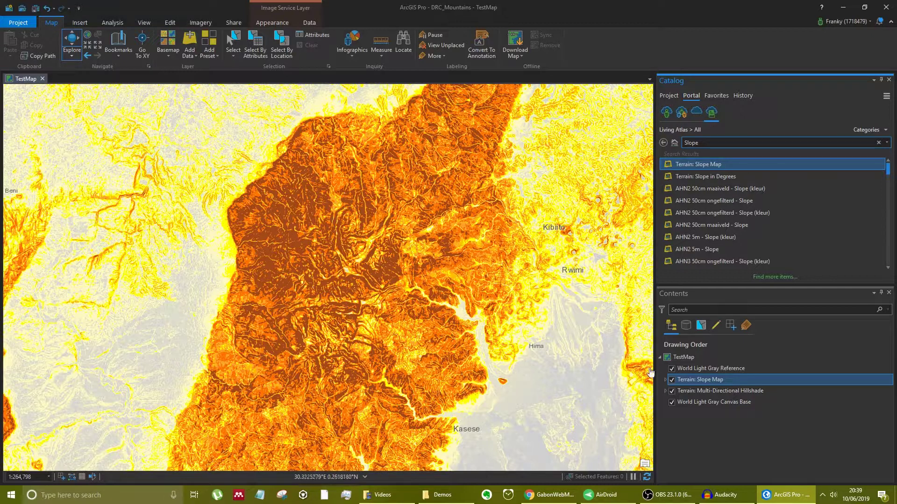
click(674, 380)
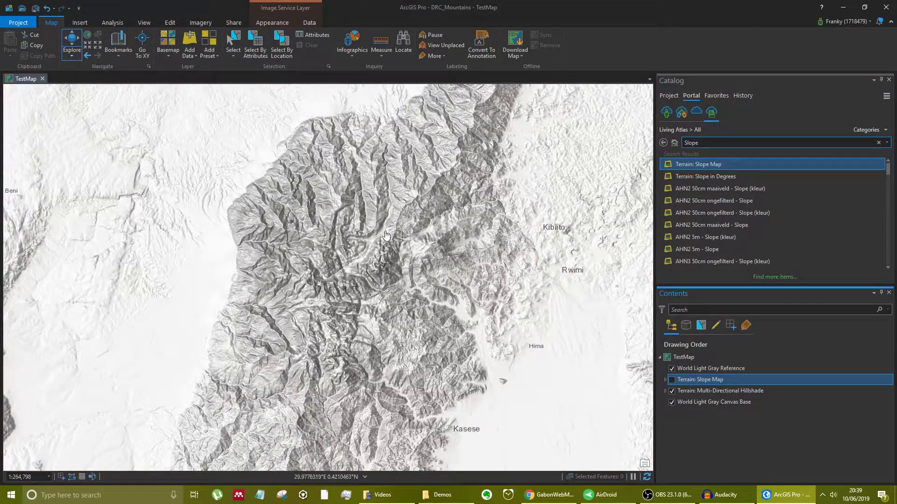
click(673, 380)
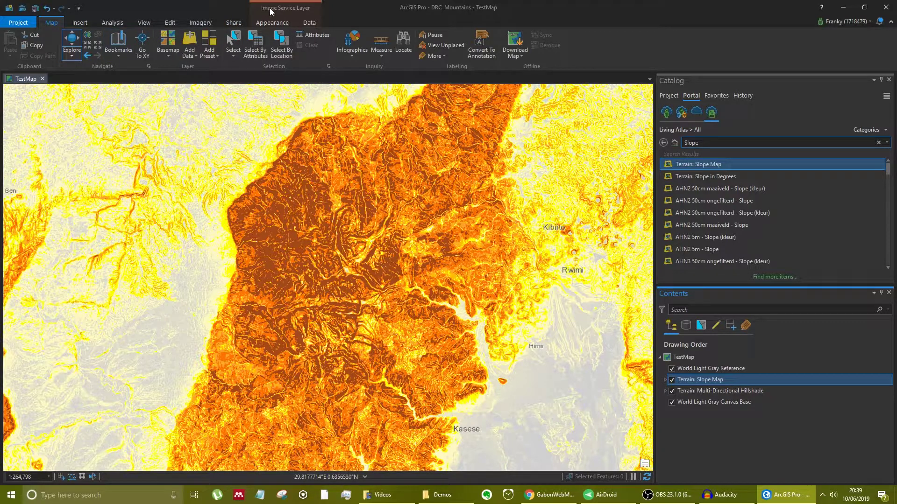
Step: Set the transparency of the Terrain: Slope Map layer to 50%
click(278, 21)
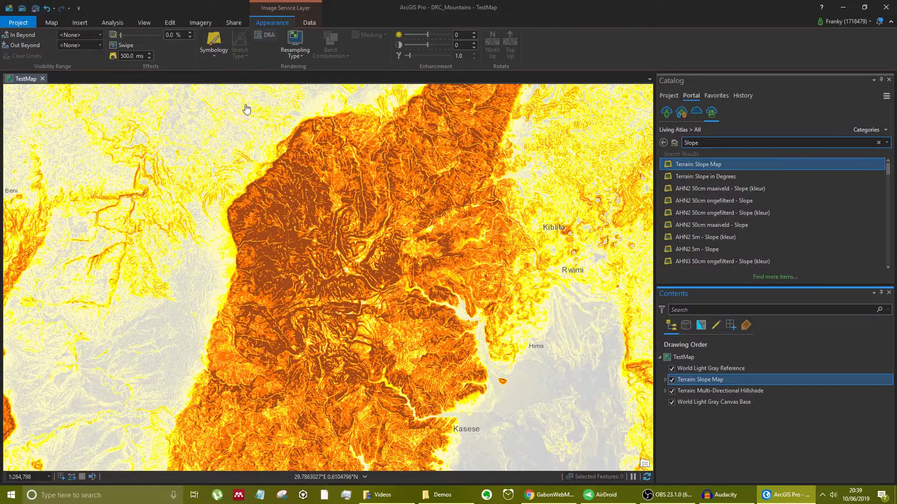
text(5)
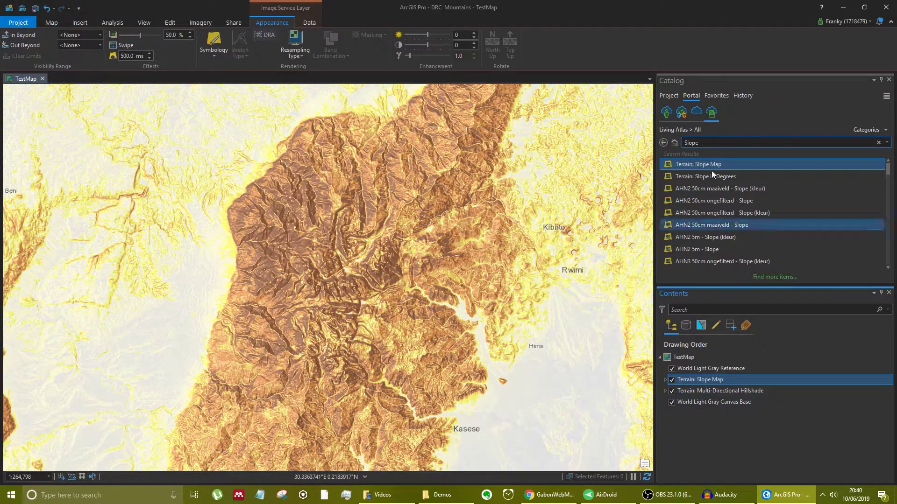
Step: Close TestMap and open the existing DRC_Mountains map from the project's maps
click(671, 96)
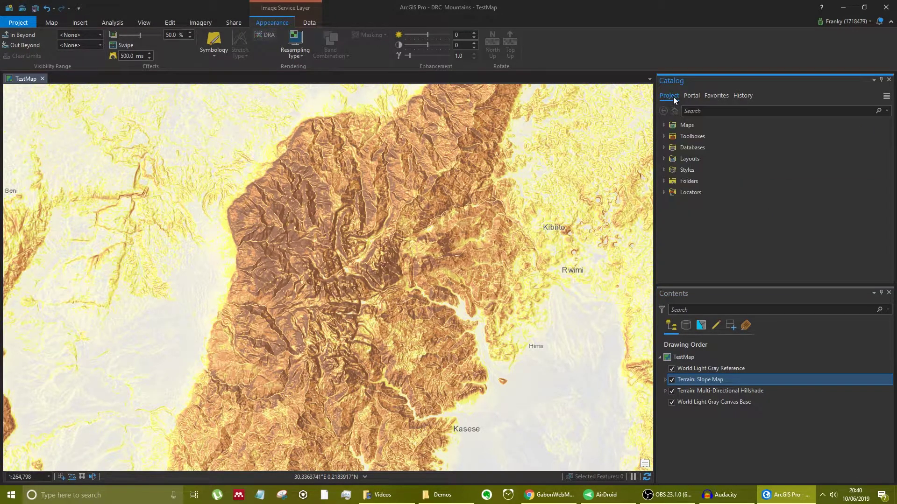
click(664, 126)
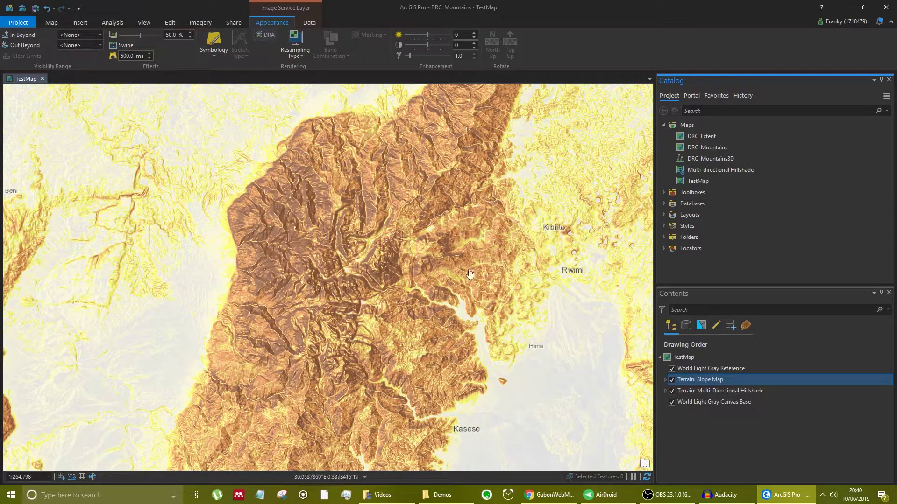
click(42, 79)
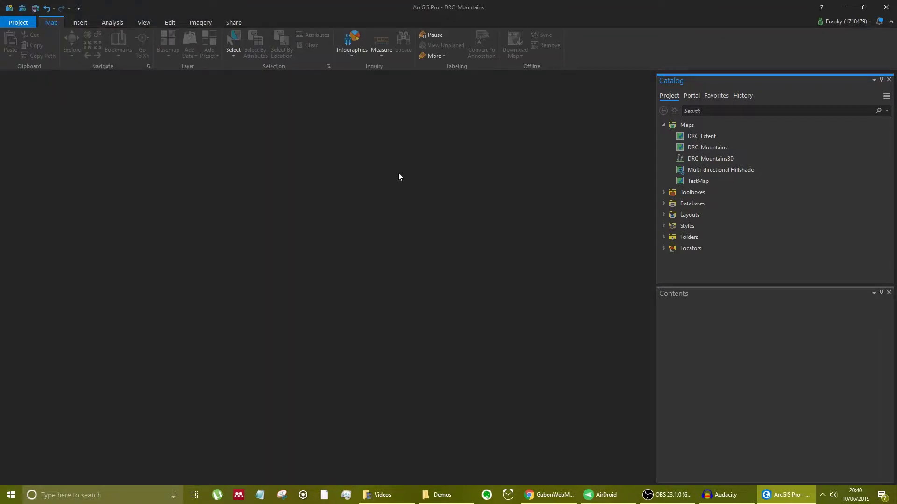
mouse_move(711, 148)
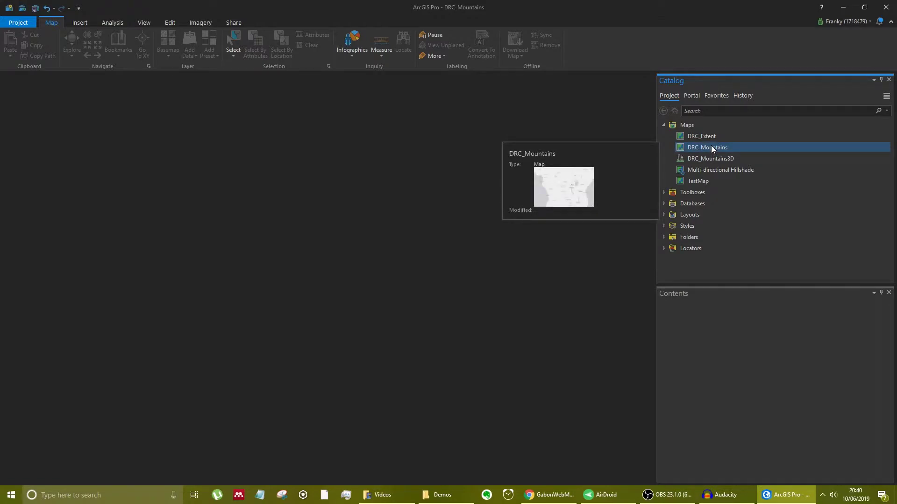
right_click(712, 148)
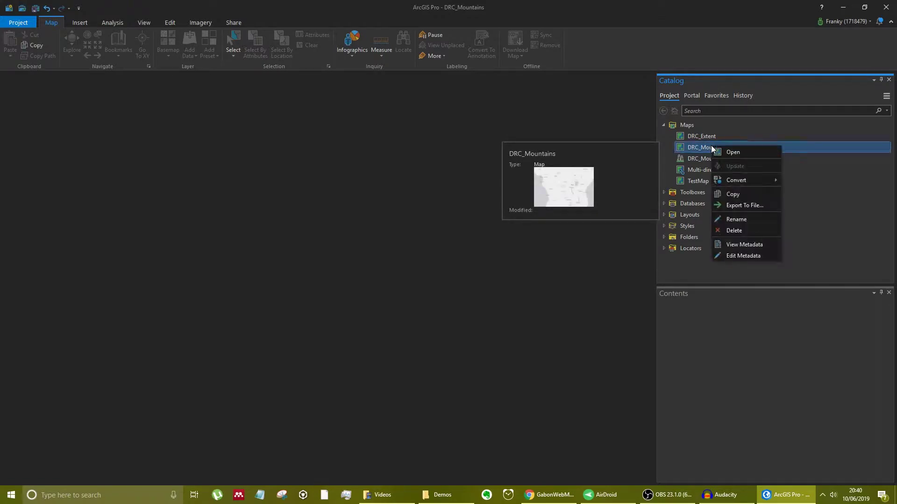
click(742, 152)
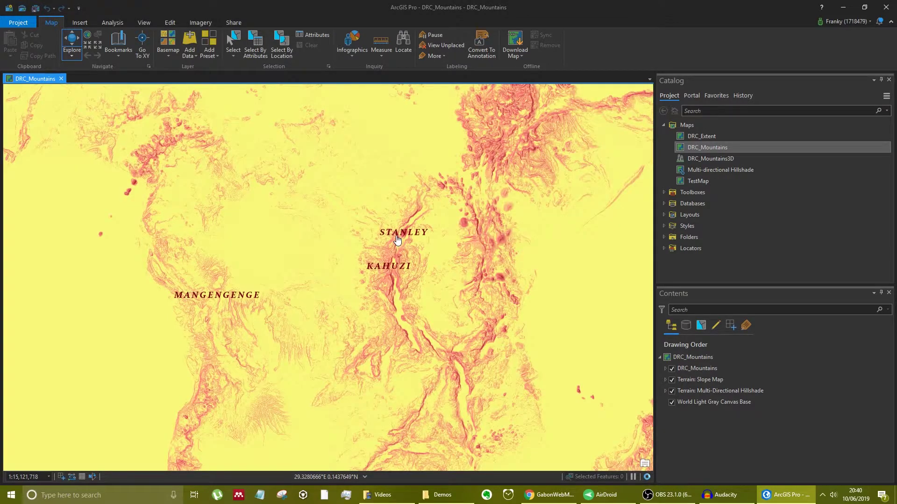
Step: Zoom in on the volcanoes around Nyiragongo, Mikeno and Sabyimyo to examine the finished terrain styling
scroll(444, 276, up, 5)
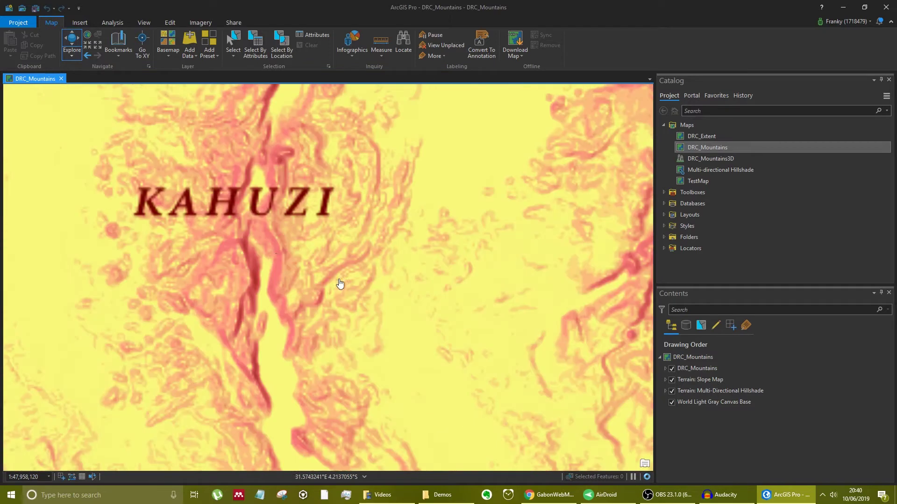
drag(284, 265, 405, 344)
scroll(404, 344, up, 3)
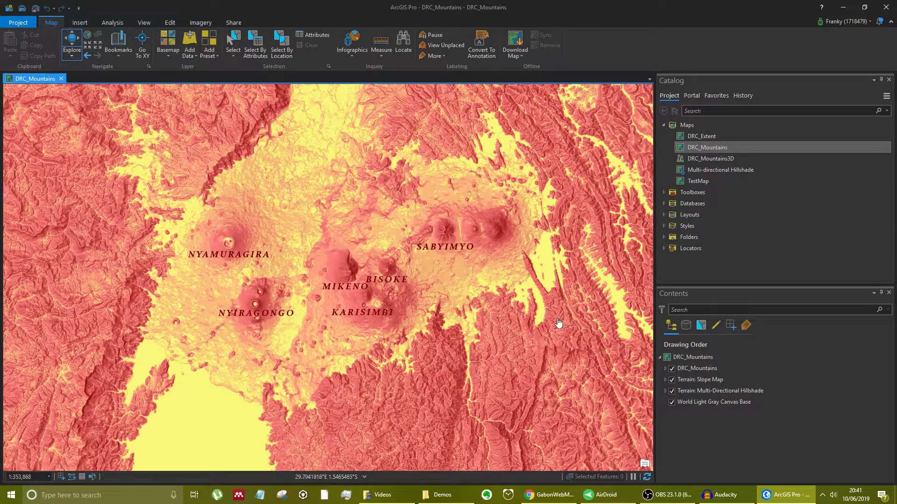
Step: Collapse the project's map list and show the contents of the drc_template.gdb geodatabase
click(668, 125)
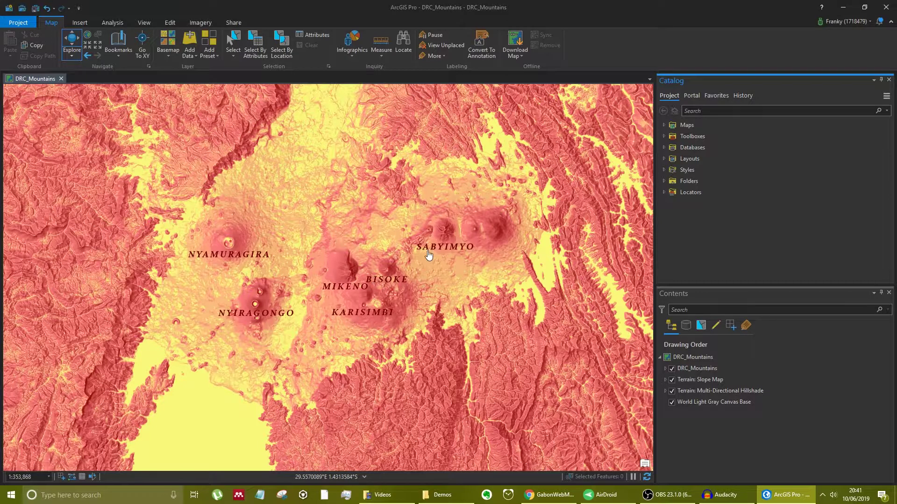
click(665, 147)
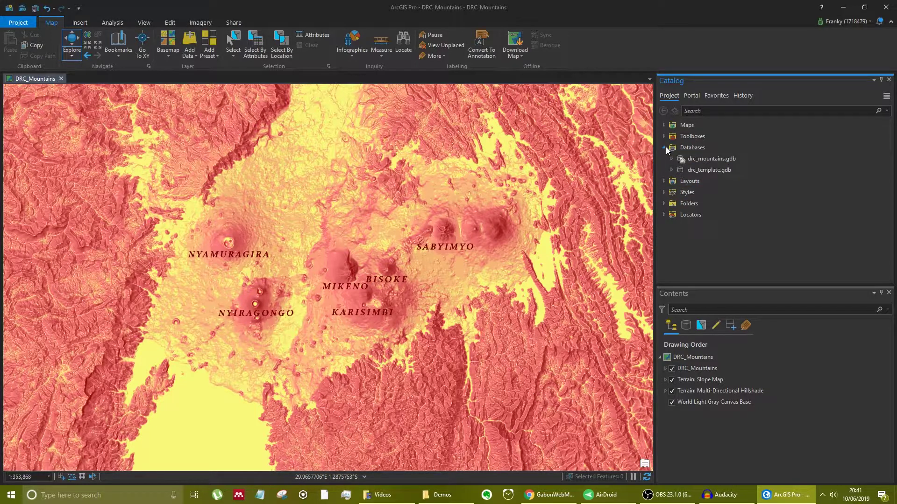
click(671, 170)
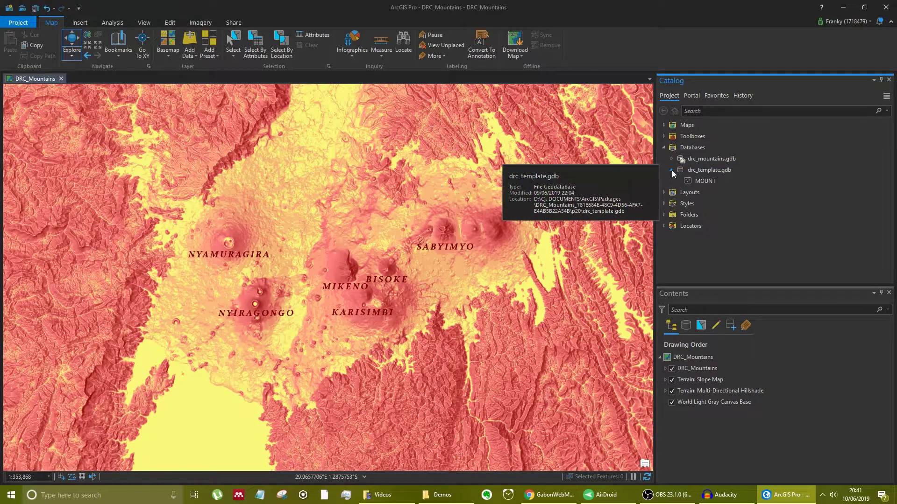
Step: Add the MOUNT feature class from drc_template.gdb to the current map and remove the resulting duplicate DRC_Mountains layer
click(713, 181)
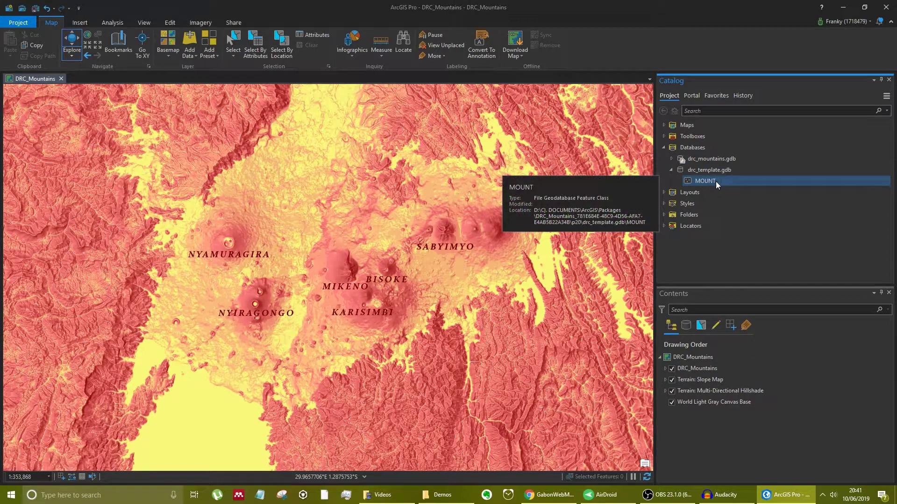
right_click(708, 182)
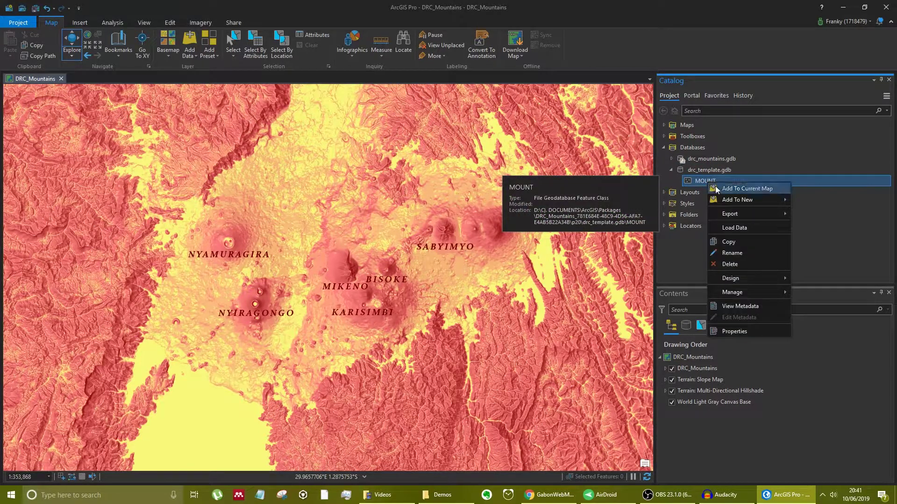
click(740, 189)
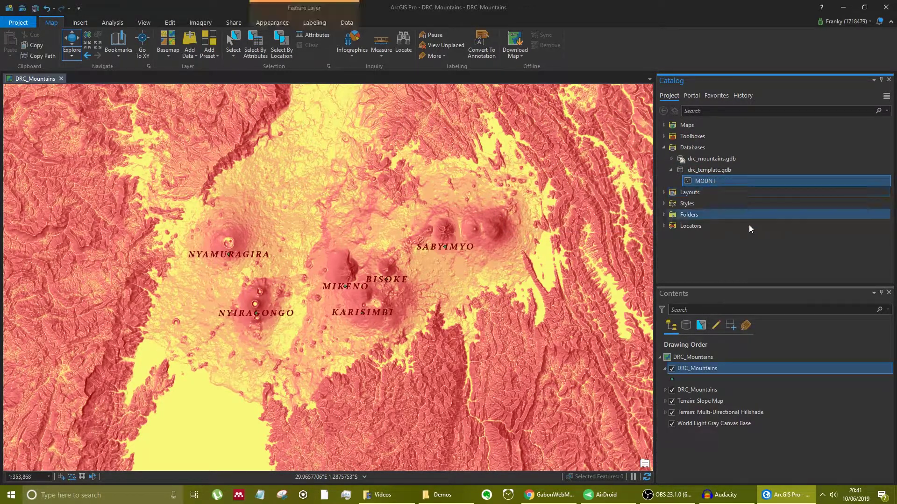
right_click(699, 368)
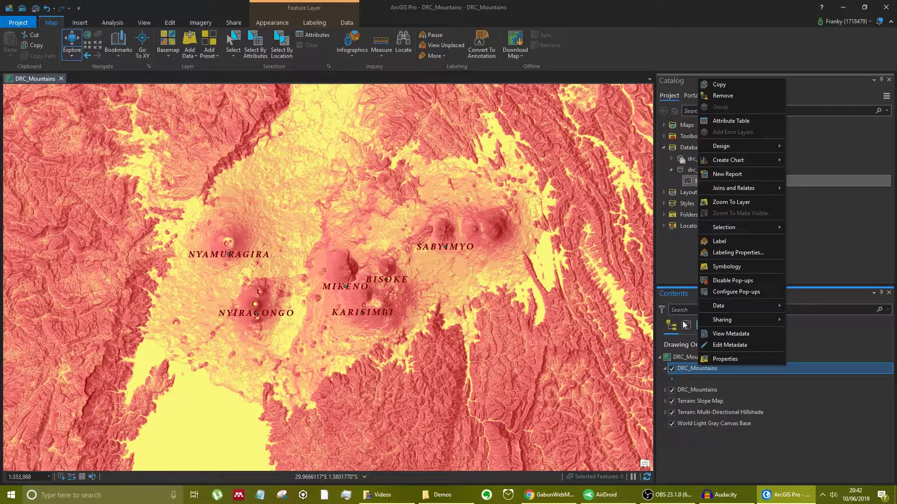
click(750, 95)
Step: Delete the existing North Kivu Mountain Elevations chart from the DRC_Mountains layer
click(702, 369)
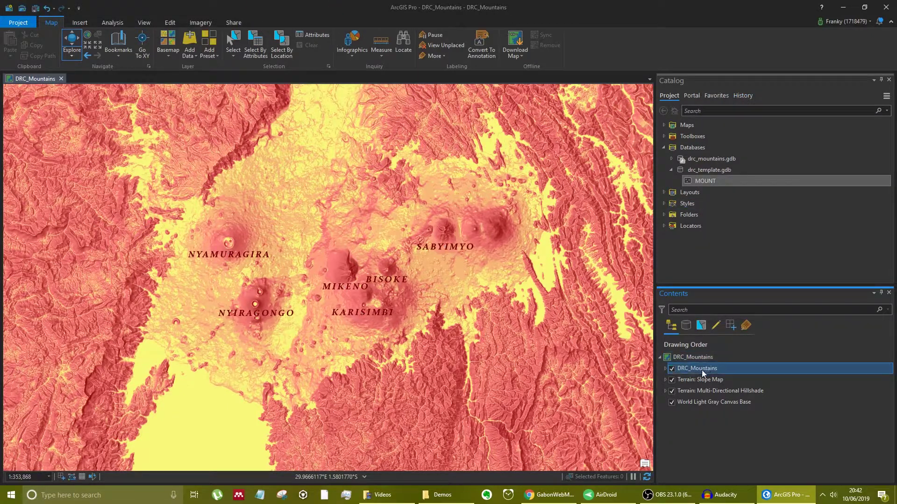
click(664, 369)
click(700, 405)
right_click(700, 404)
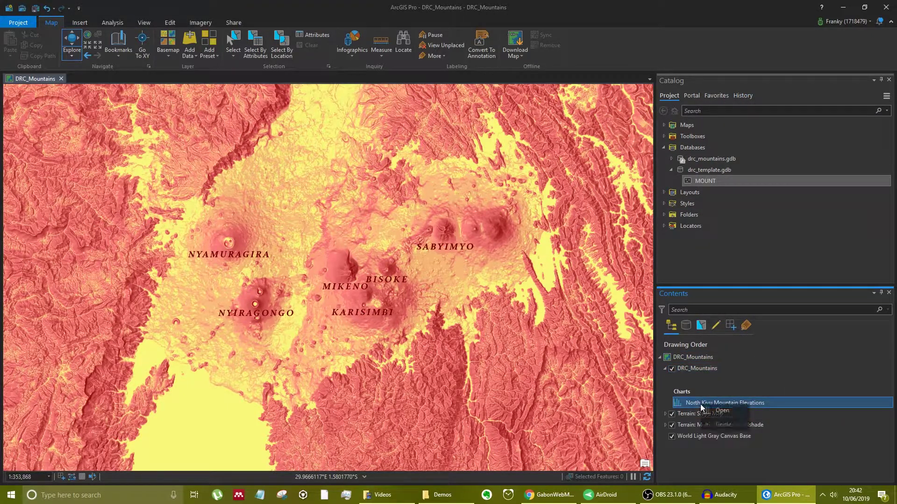
click(723, 424)
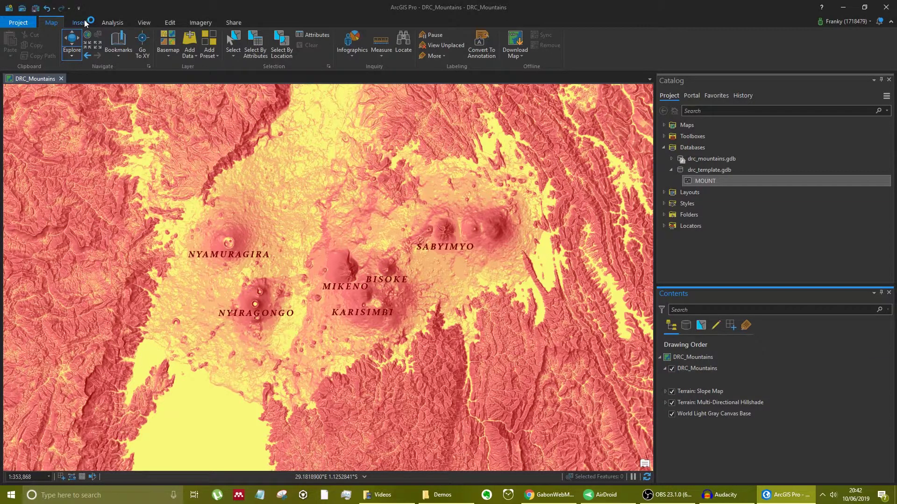
Step: Create a new bar chart for the DRC_Mountains layer
click(85, 22)
click(112, 24)
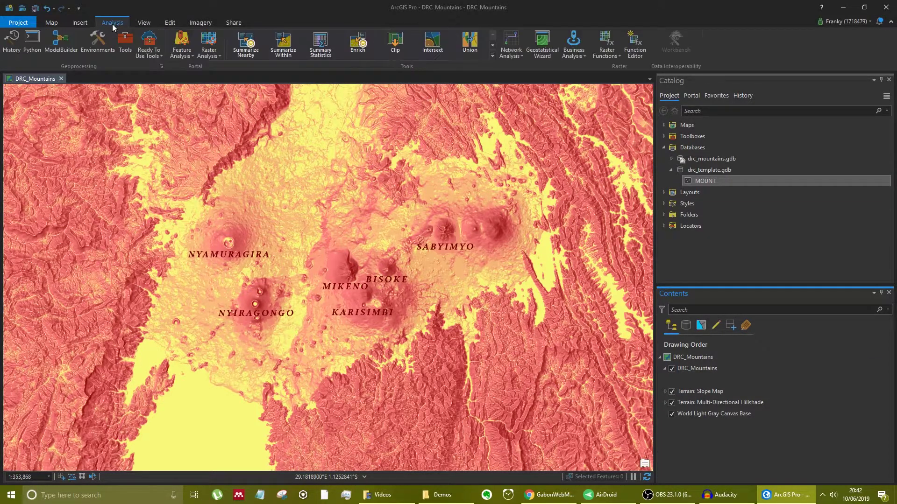
click(169, 22)
click(706, 402)
click(709, 369)
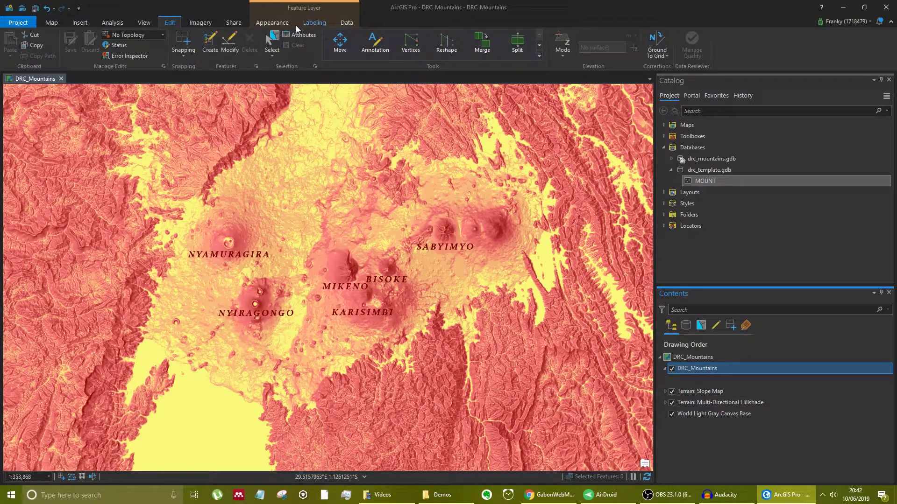
click(285, 24)
click(347, 21)
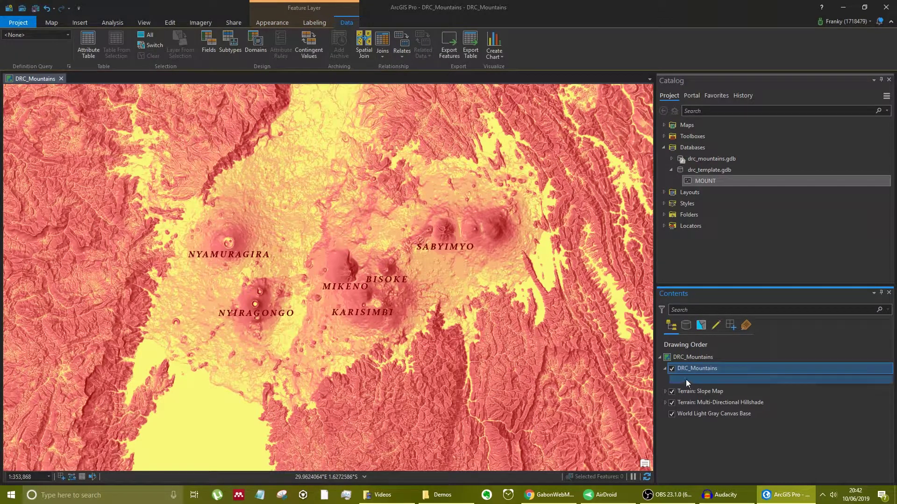
click(710, 369)
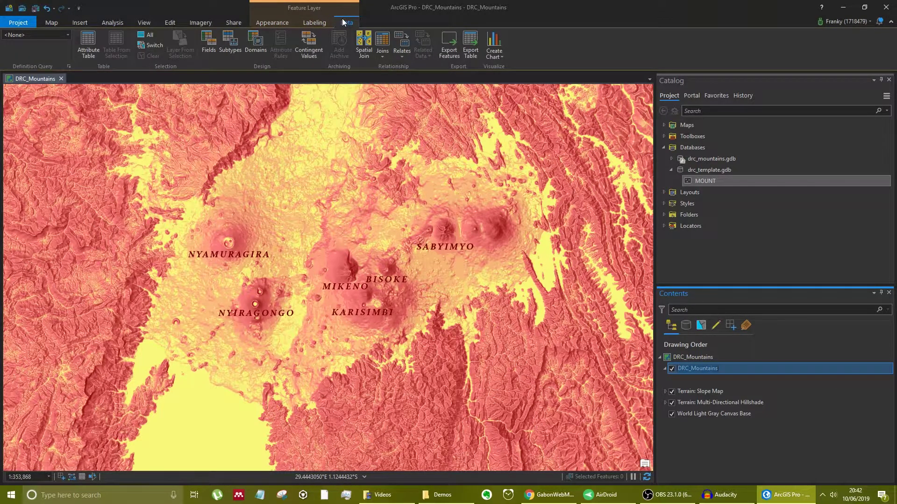
click(495, 52)
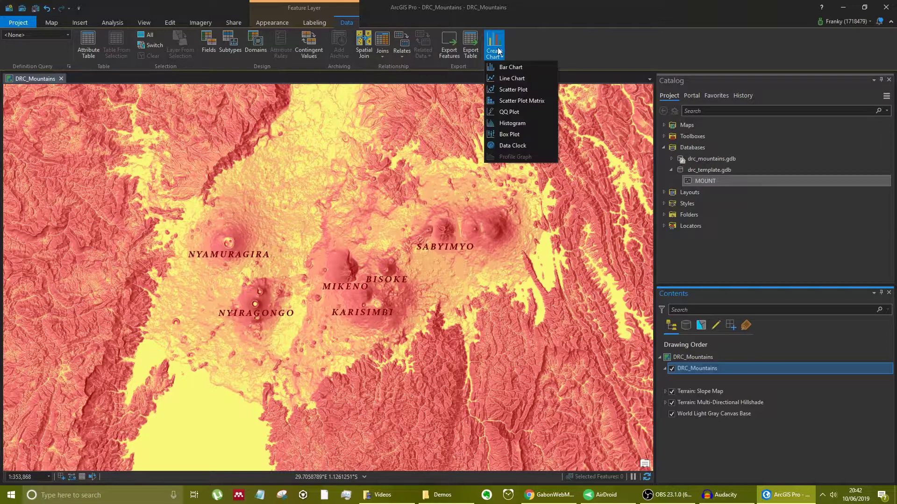
click(514, 68)
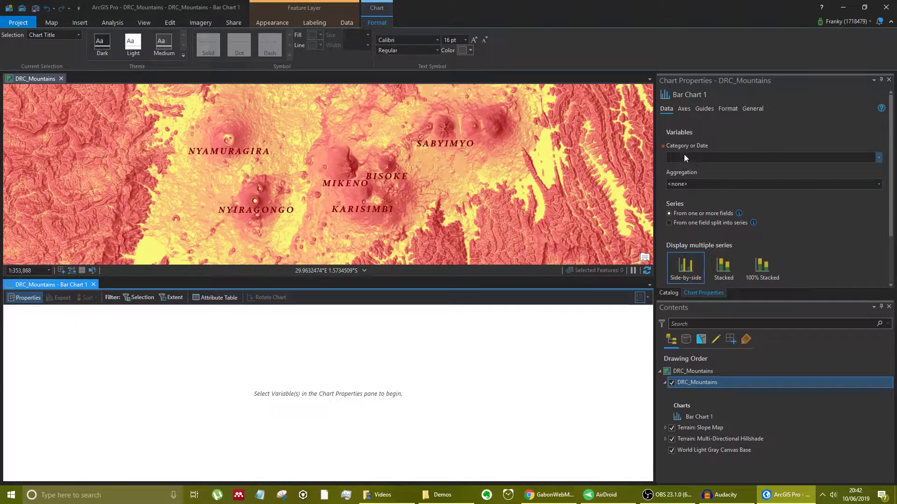
Step: Plot the Elevation (m) field by the Name category in the bar chart, using Sum aggregation
click(867, 159)
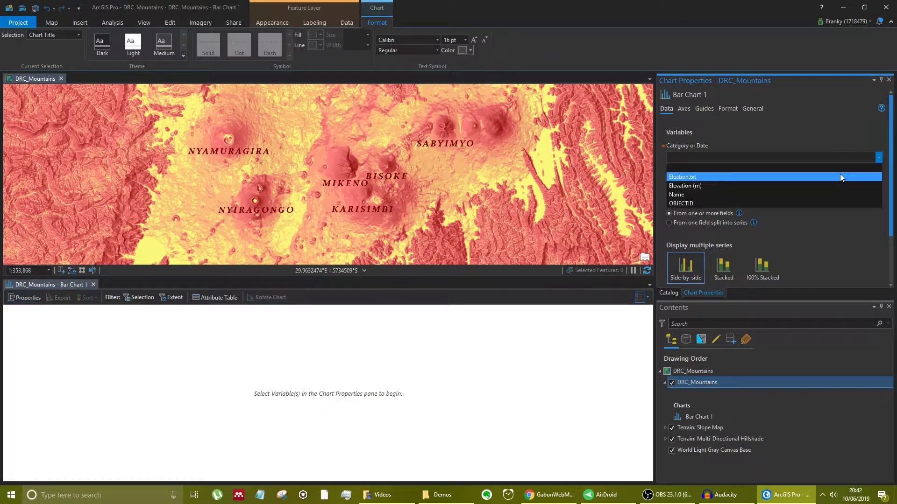
click(820, 194)
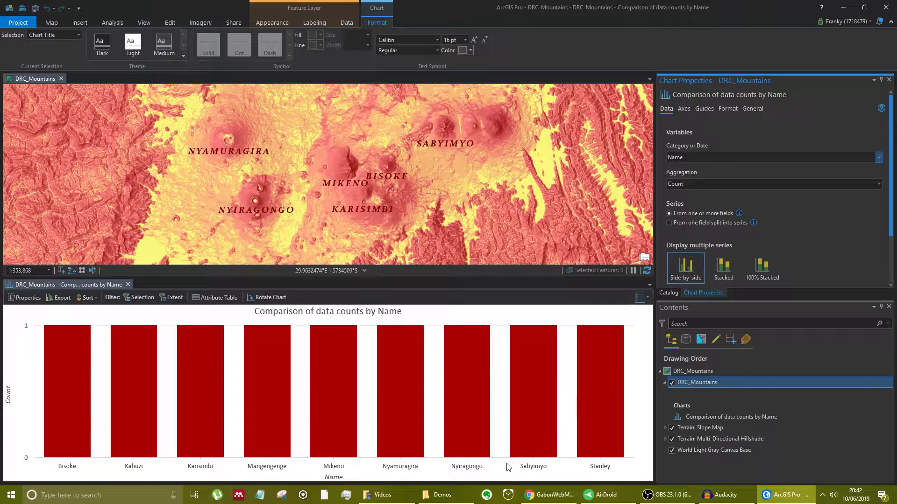
scroll(773, 236, down, 1)
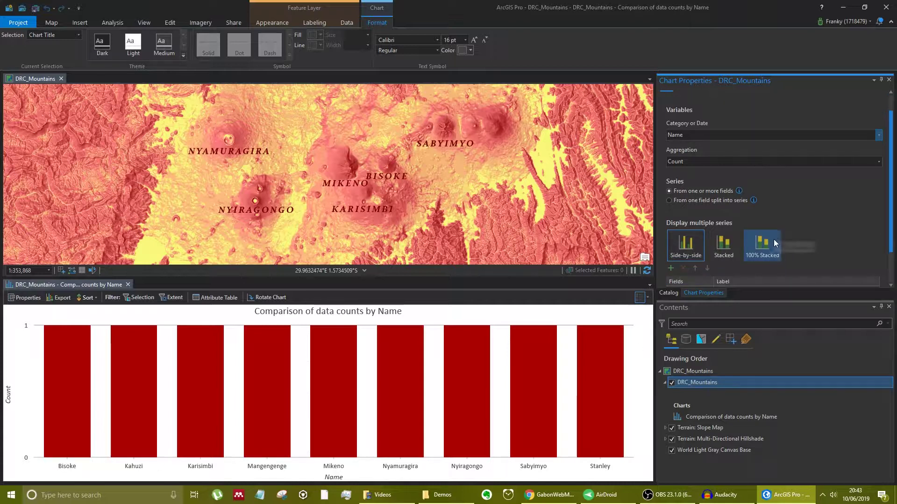
scroll(746, 273, down, 1)
click(705, 270)
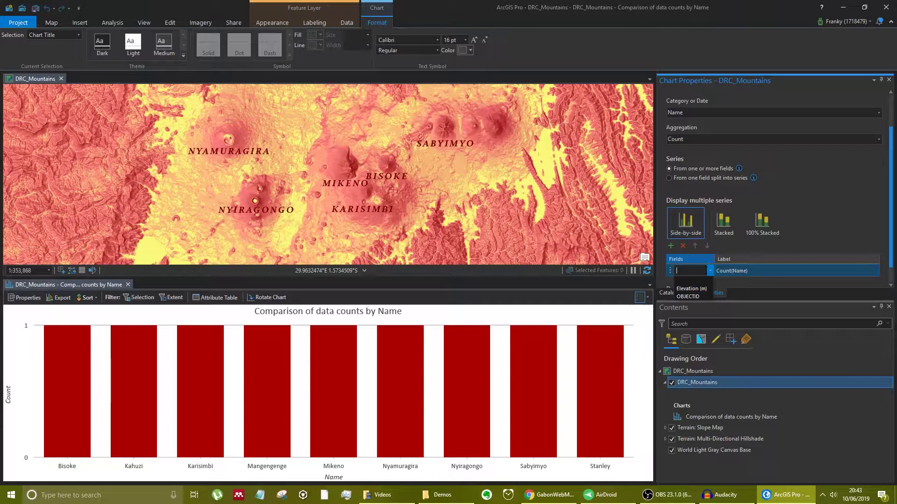
click(695, 289)
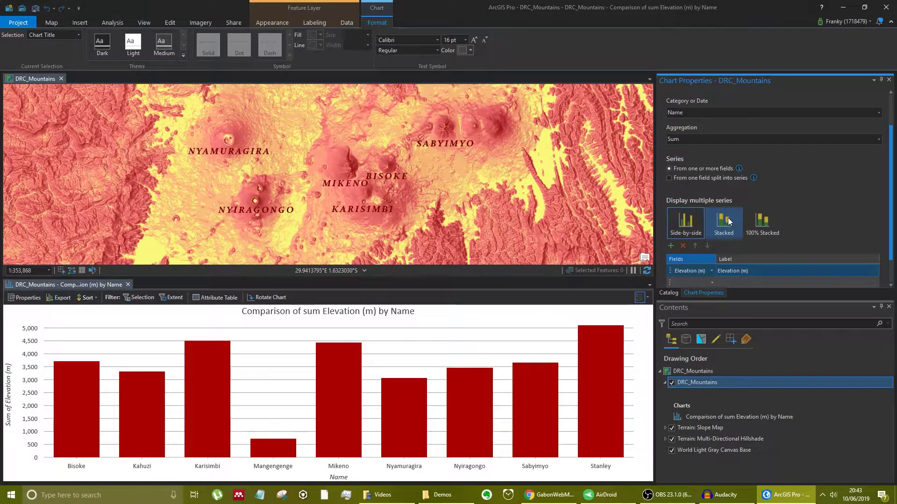
click(767, 139)
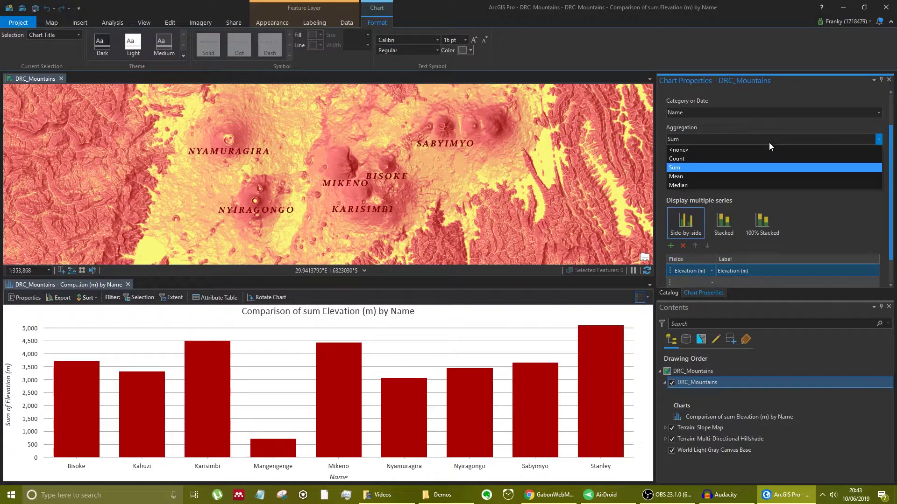
click(769, 142)
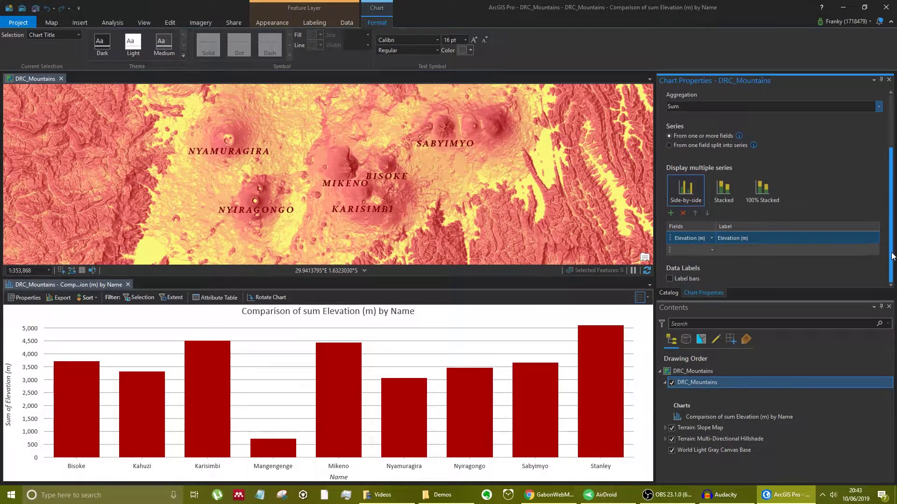
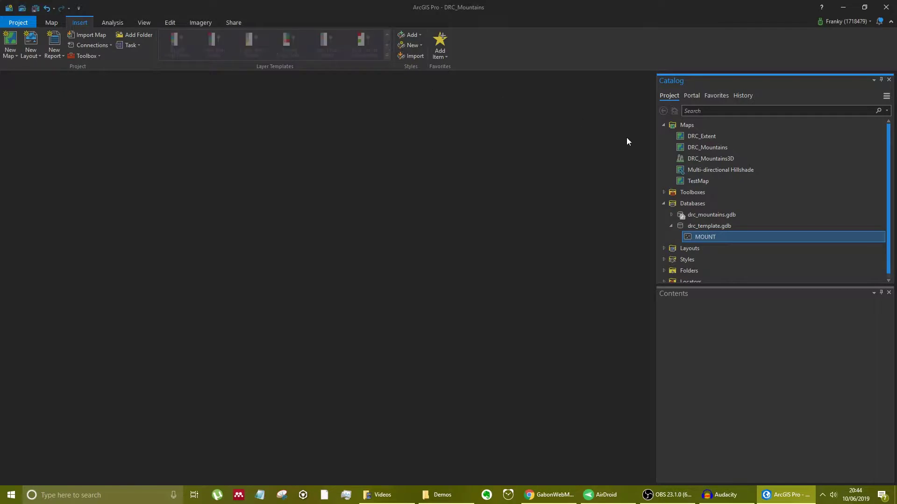
Step: Open the DRC_Mountains3D scene in a local view and go to a saved bookmark over the DRC mountains
click(730, 159)
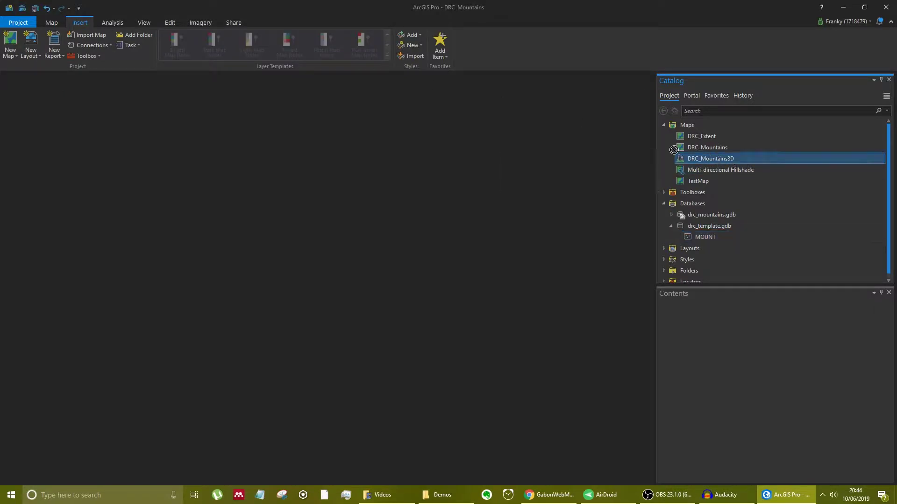
right_click(706, 160)
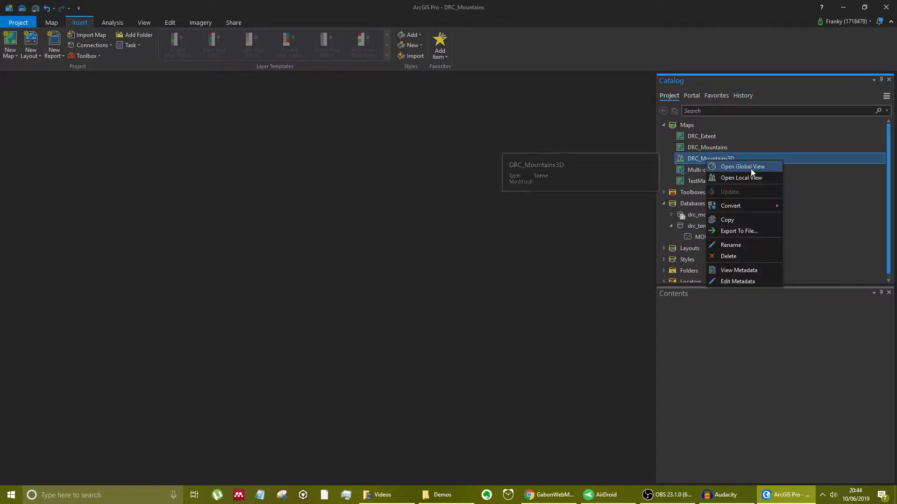
click(761, 182)
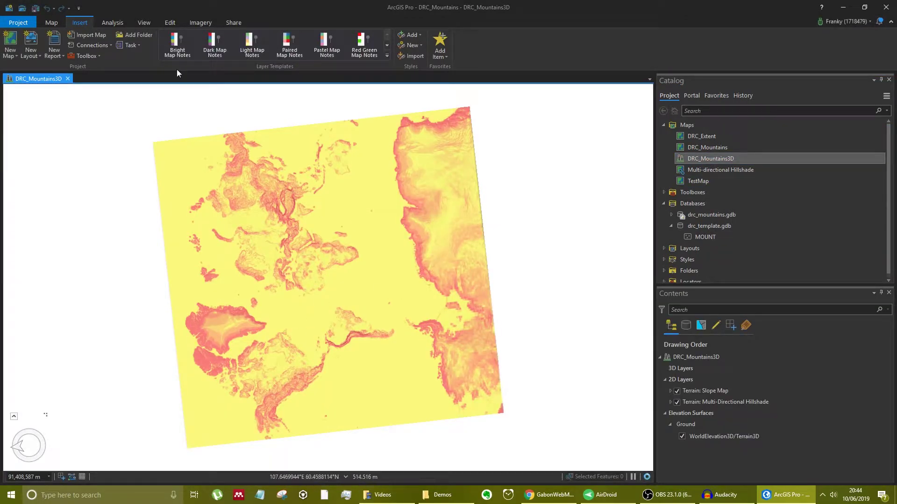
click(52, 23)
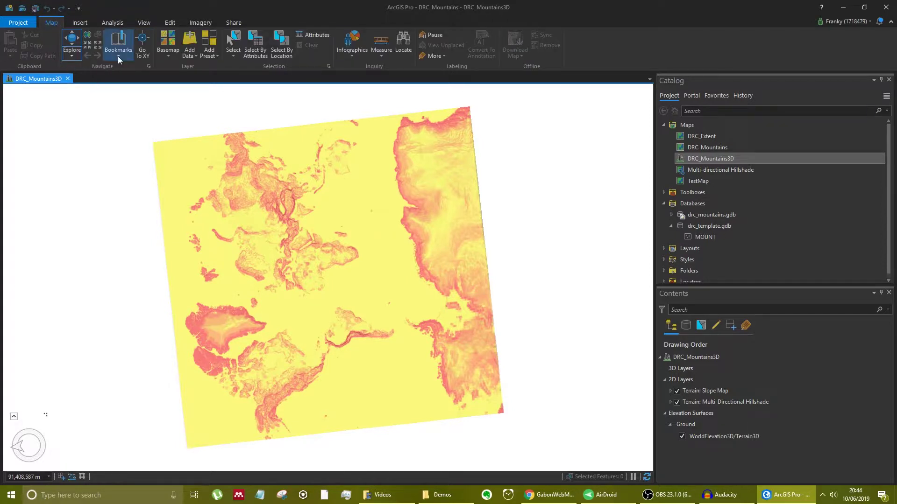
click(117, 57)
click(180, 135)
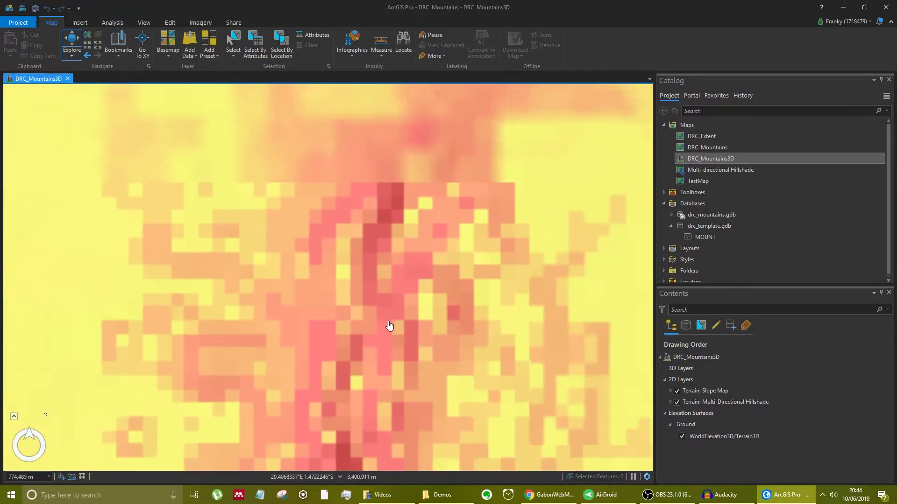
Step: Tilt the scene into perspective and examine the relief of the volcanoes up close
scroll(389, 327, down, 4)
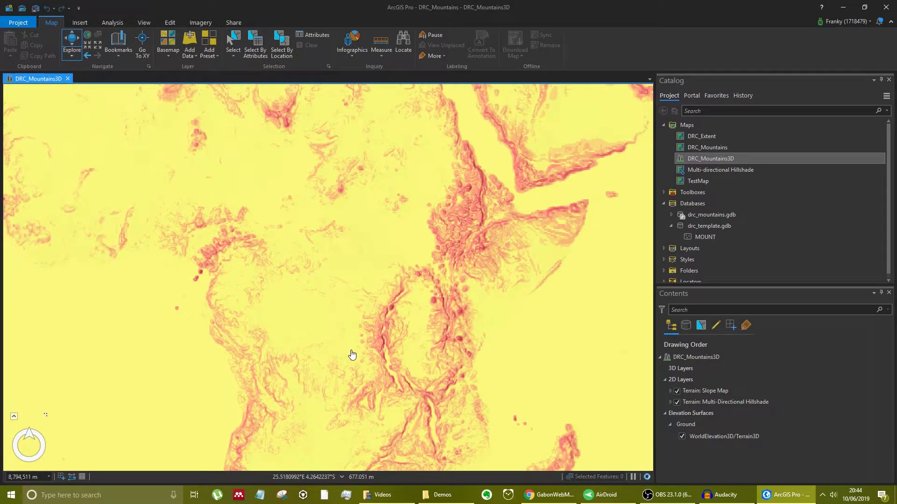
drag(349, 347, 439, 146)
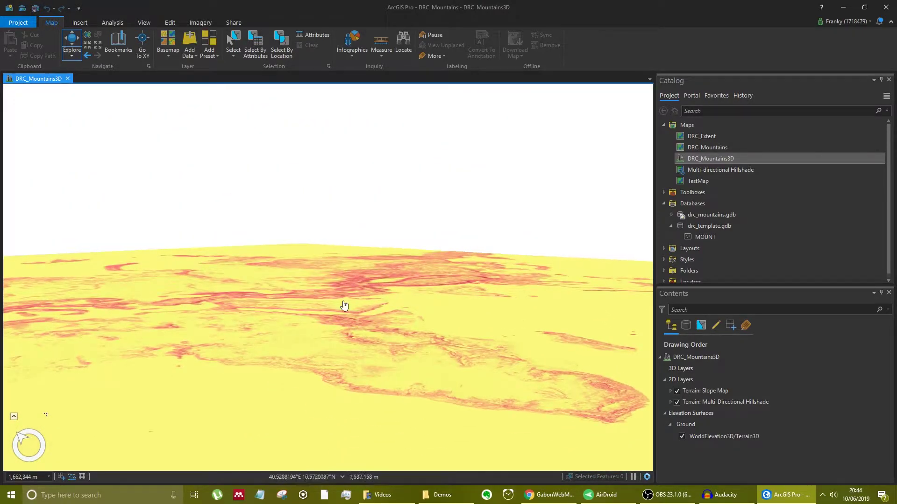
scroll(362, 347, up, 5)
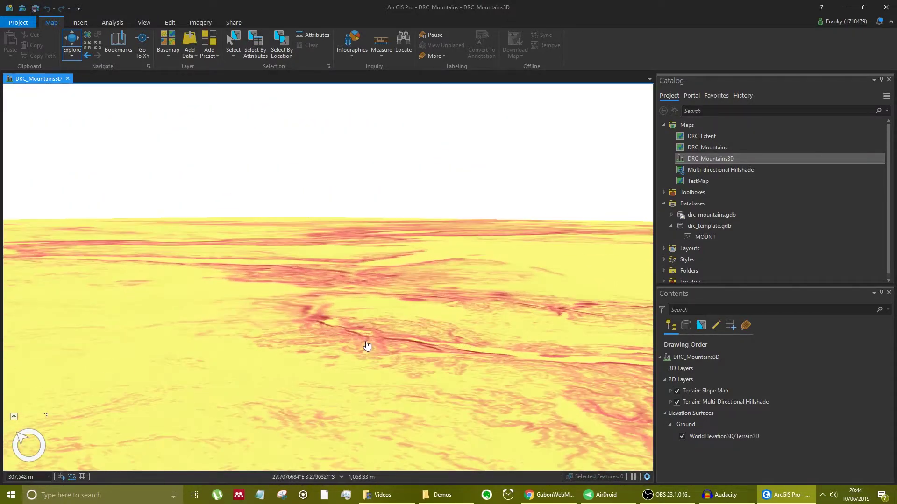
drag(430, 336, 435, 357)
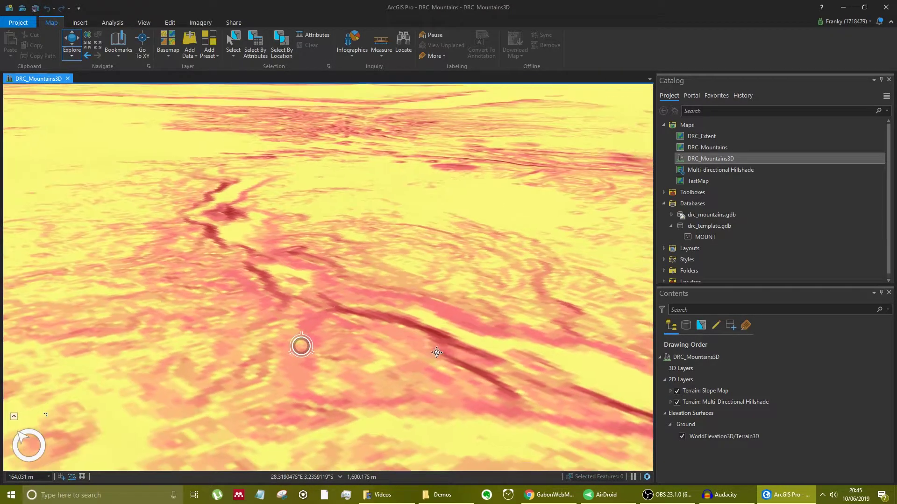
drag(255, 258, 368, 296)
scroll(368, 295, up, 6)
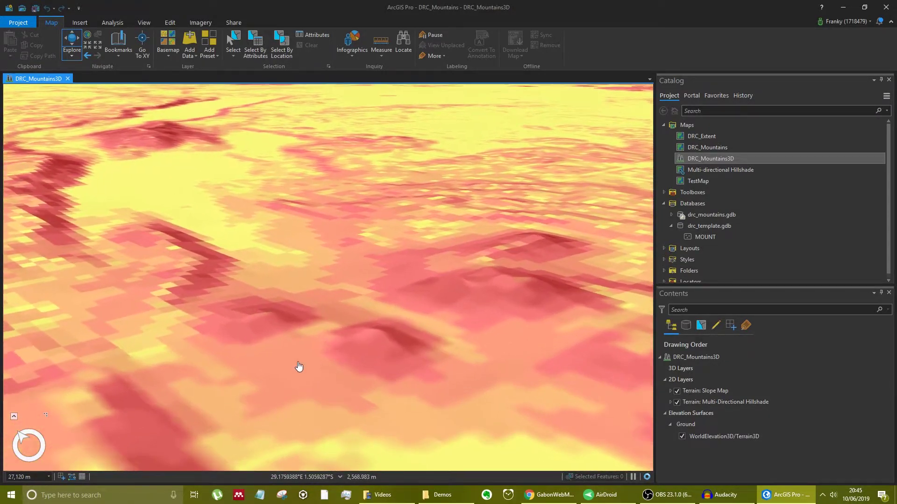
drag(299, 364, 328, 332)
scroll(328, 332, up, 3)
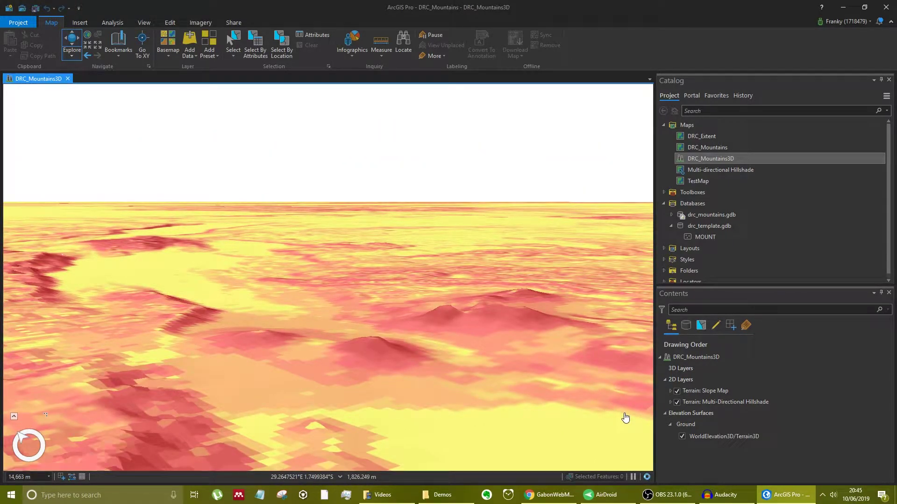
Step: Set the vertical exaggeration of the scene's Ground elevation surface to 12
click(698, 426)
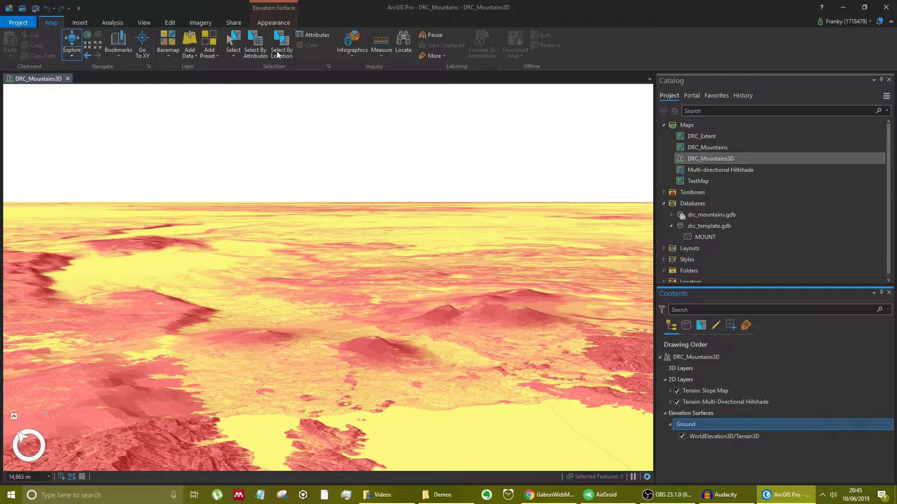
click(271, 23)
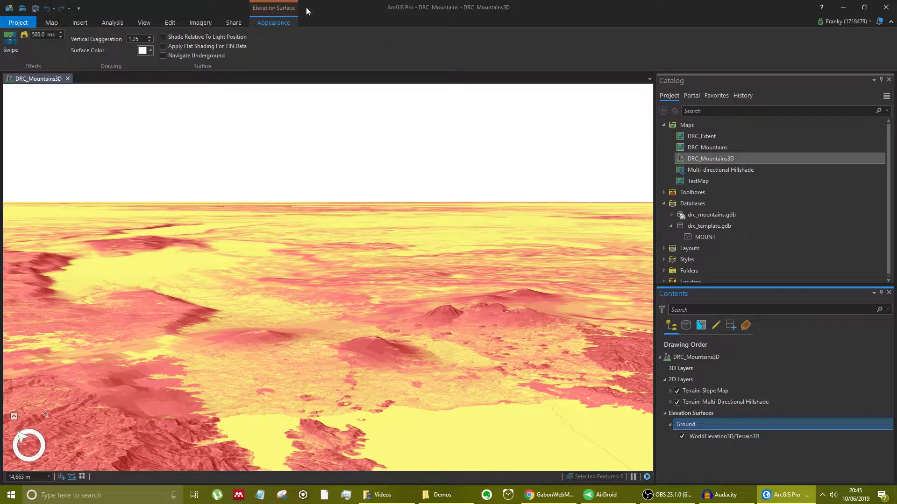
double_click(135, 39)
text(12)
key(Return)
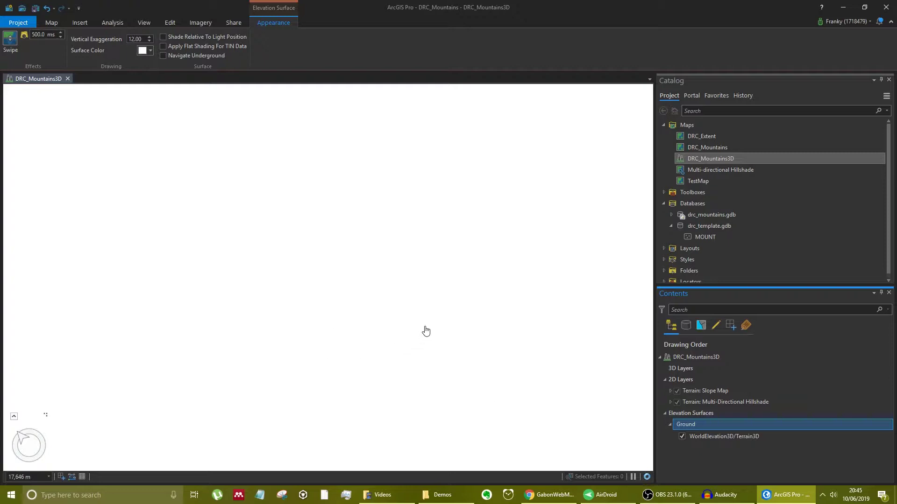
Step: Turn on shading relative to the light position for the scene's Ground elevation surface
key(Return)
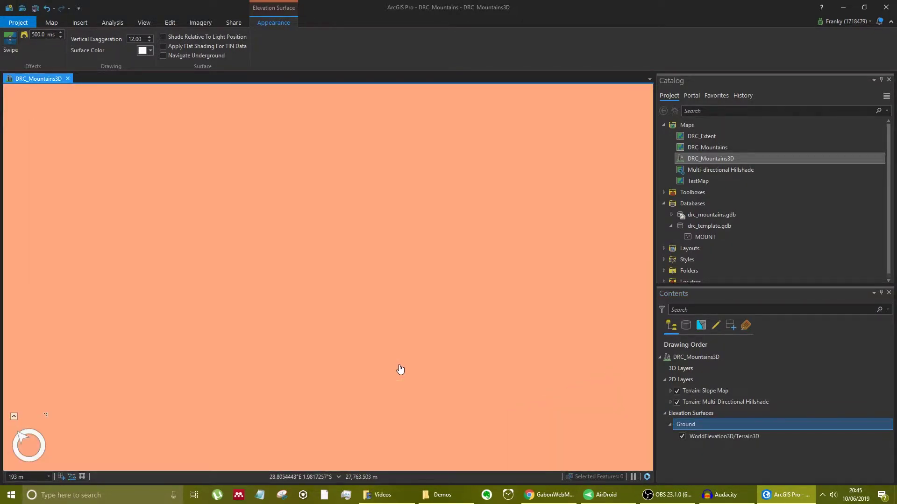
scroll(377, 349, down, 5)
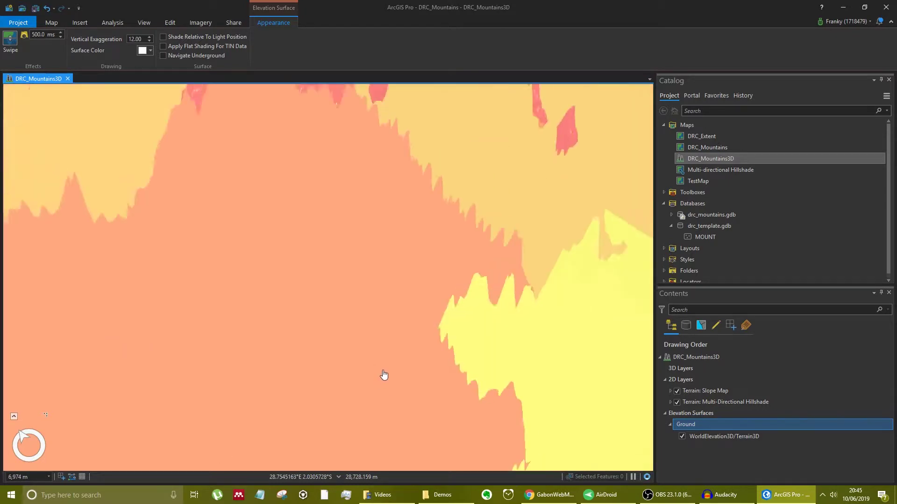
scroll(383, 373, down, 5)
drag(285, 340, 386, 362)
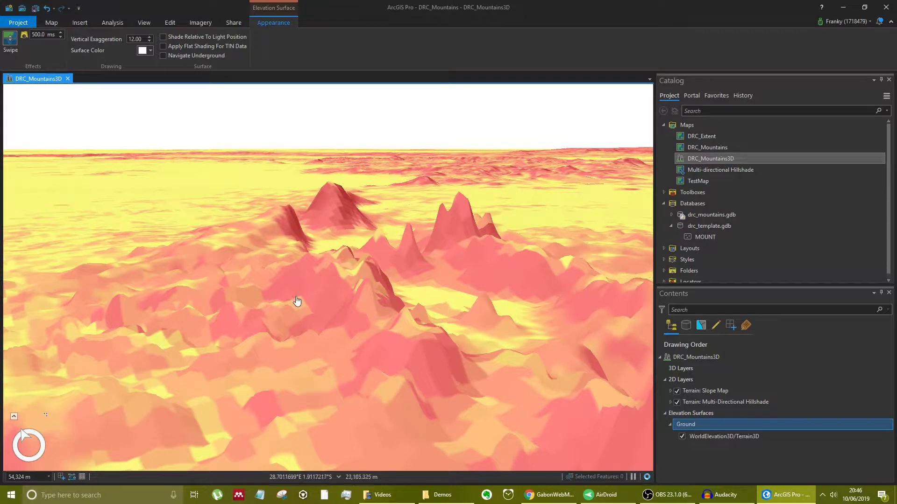
drag(252, 290, 341, 271)
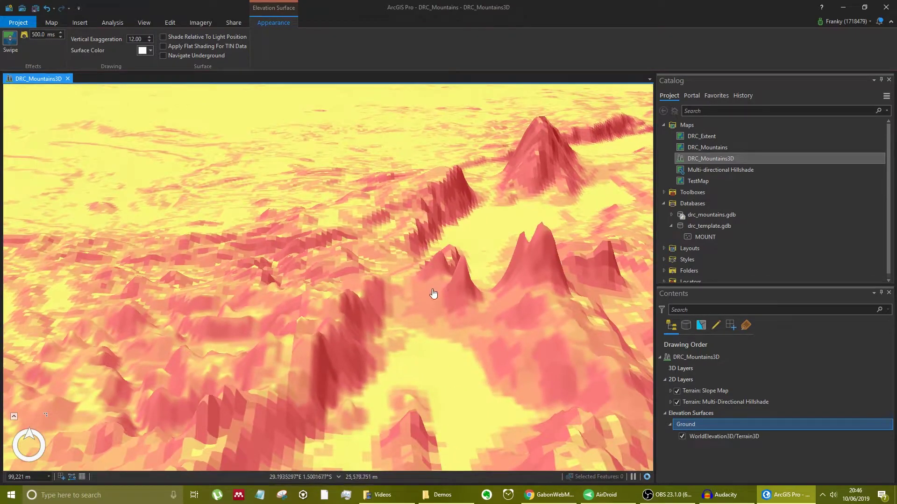
drag(331, 328, 411, 315)
click(685, 401)
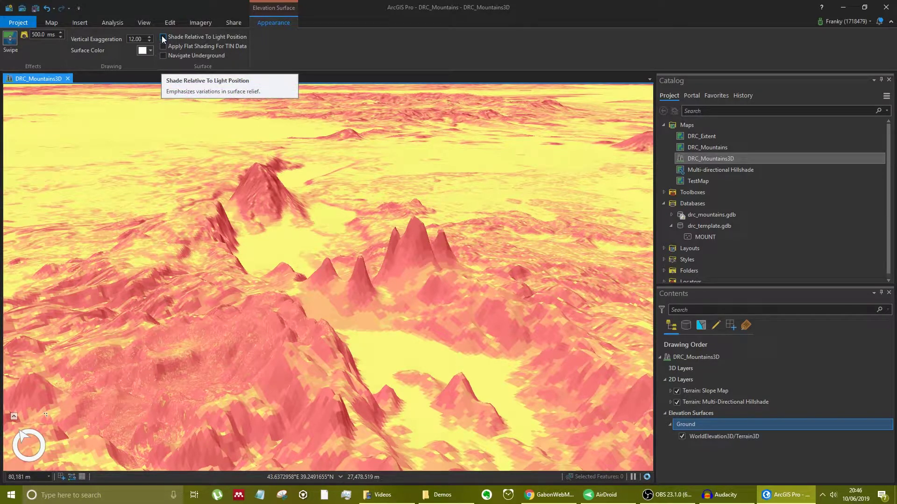
click(163, 37)
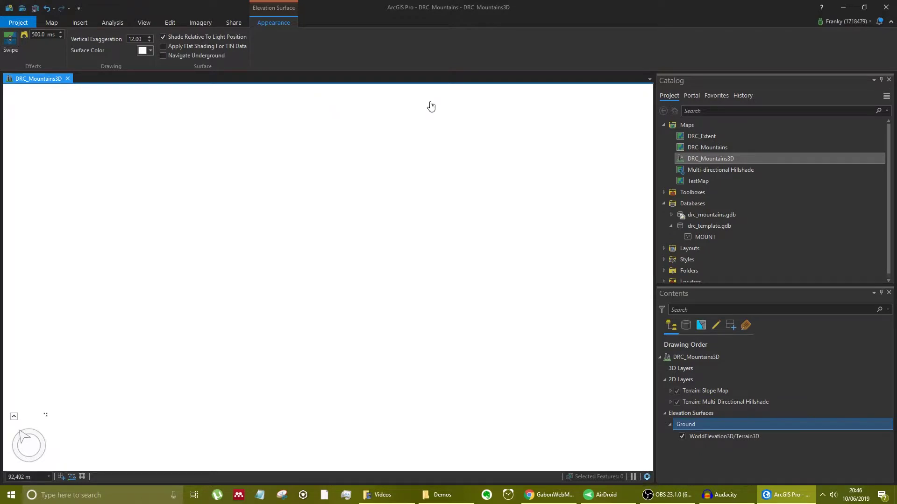
Step: Set the illumination altitude of the DRC_Mountains3D scene to 6 in its map properties
click(686, 358)
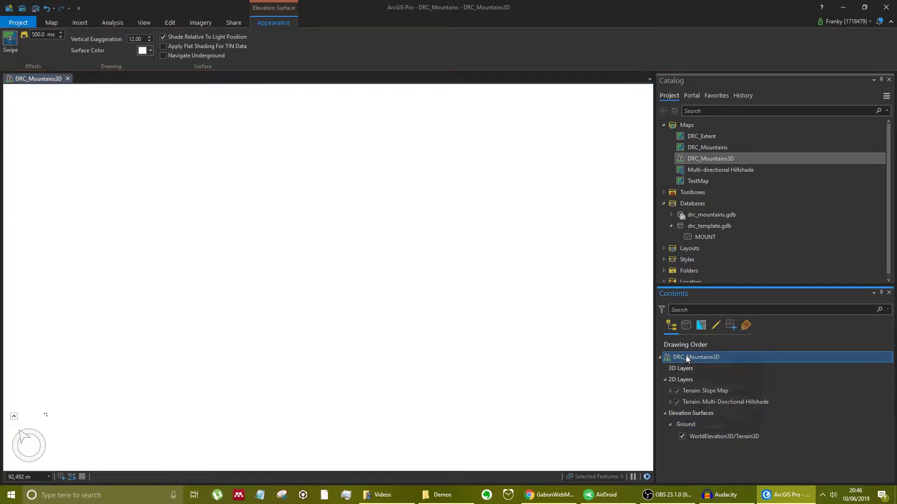
right_click(685, 357)
click(724, 427)
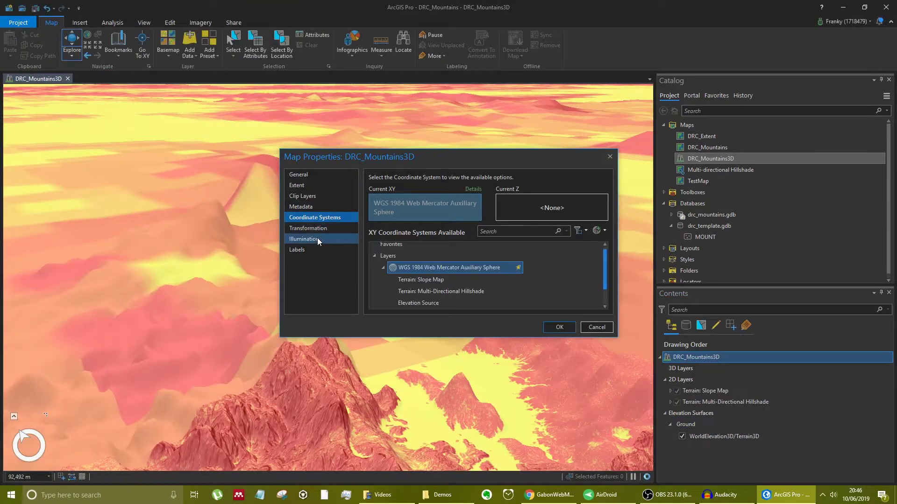
click(318, 239)
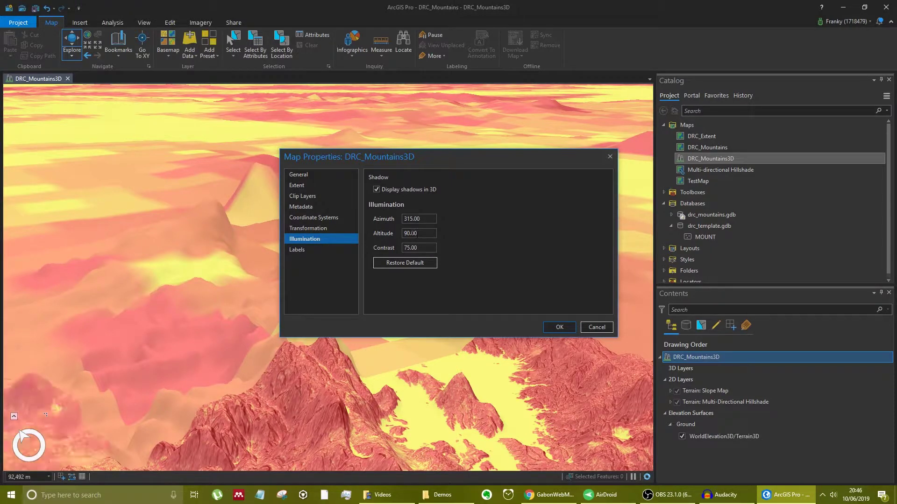
drag(407, 158, 653, 148)
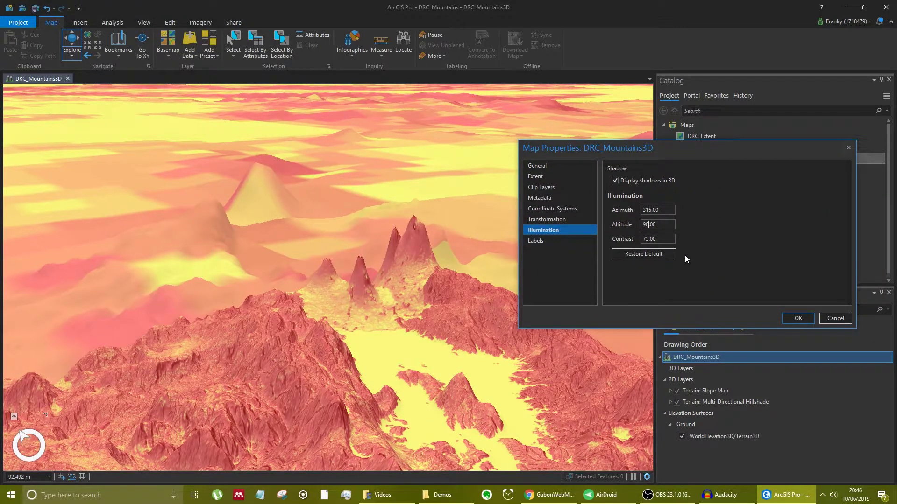
key(BackSpace)
key(BackSpace)
text(6)
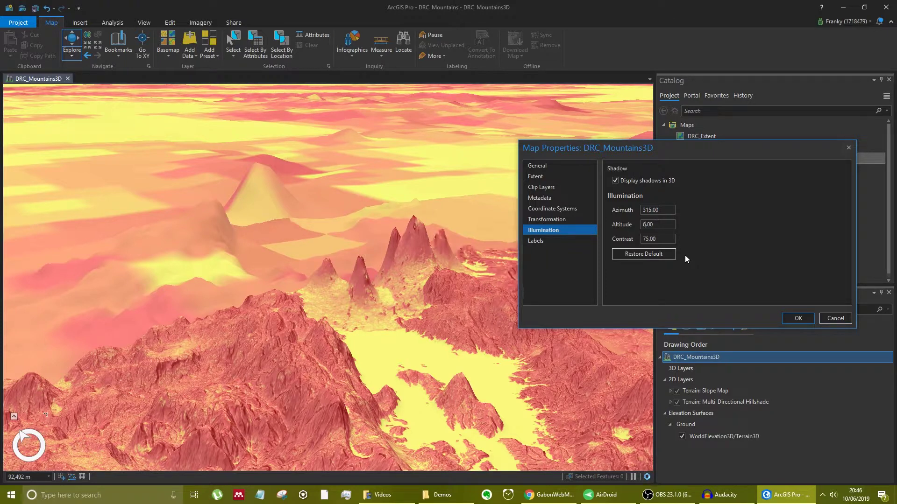
click(797, 318)
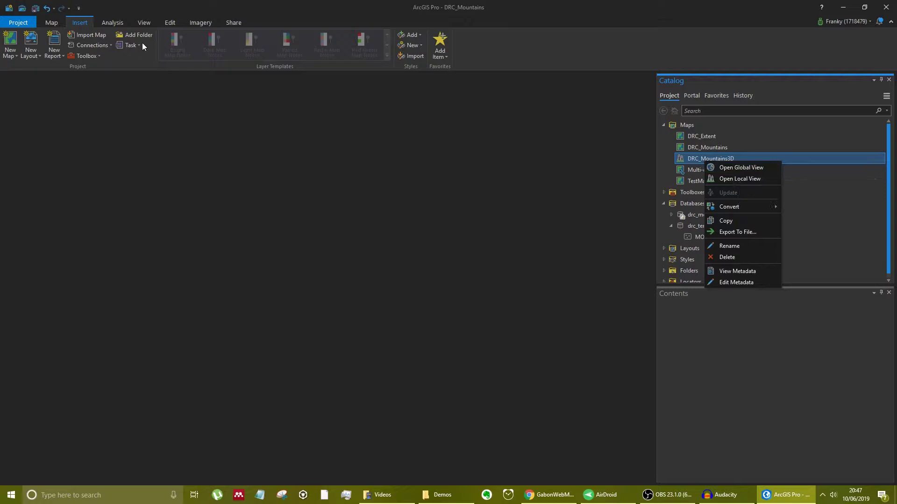
Step: Create a new global scene in the project
click(6, 59)
click(11, 55)
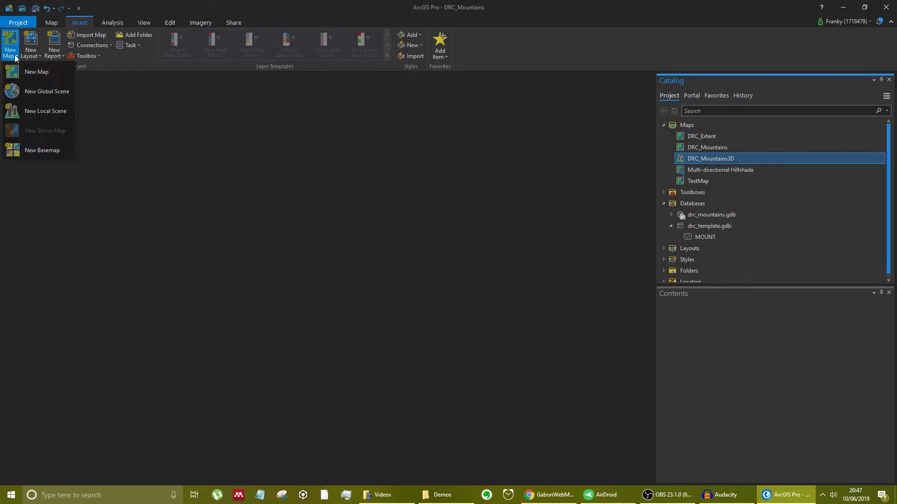
click(53, 97)
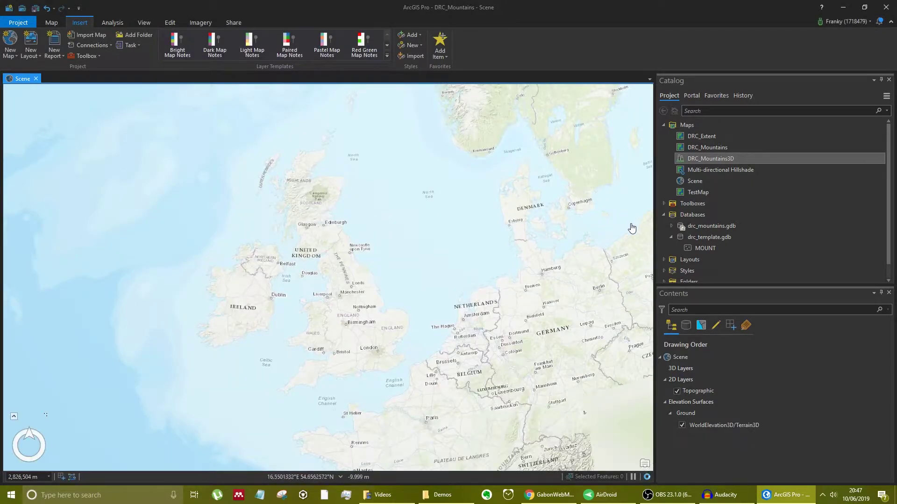
mouse_move(706, 153)
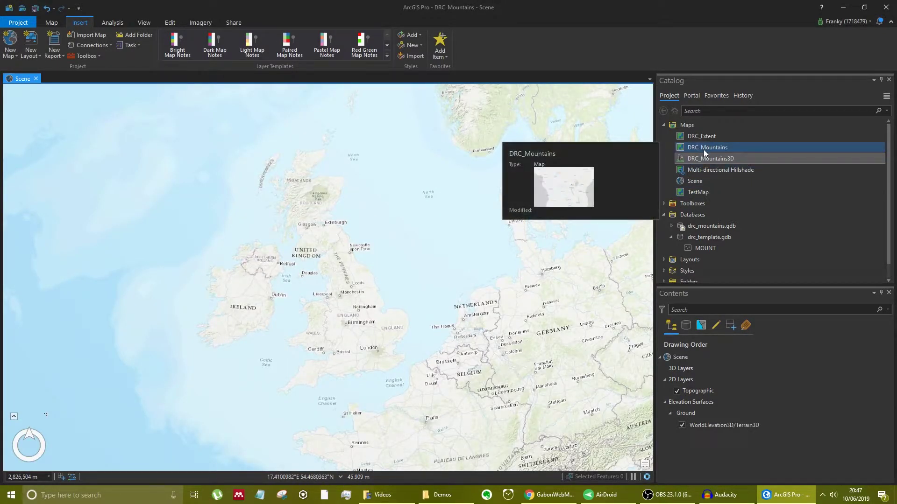
right_click(714, 149)
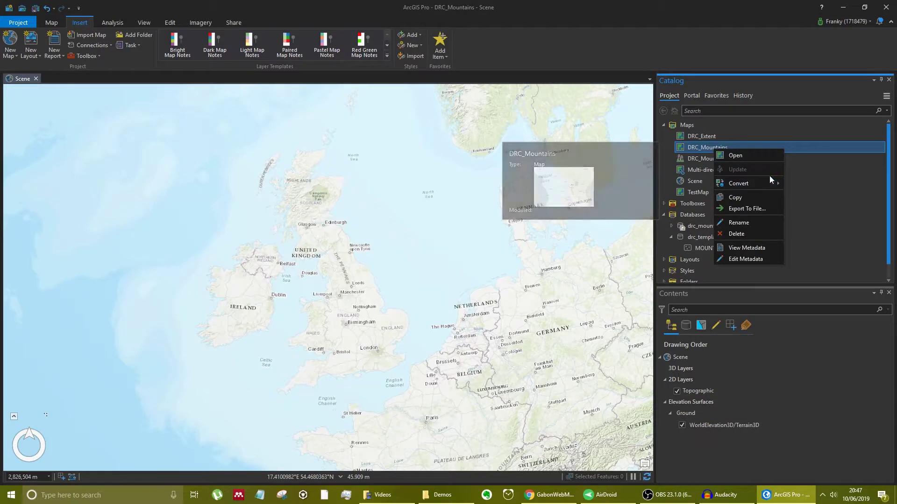
click(701, 148)
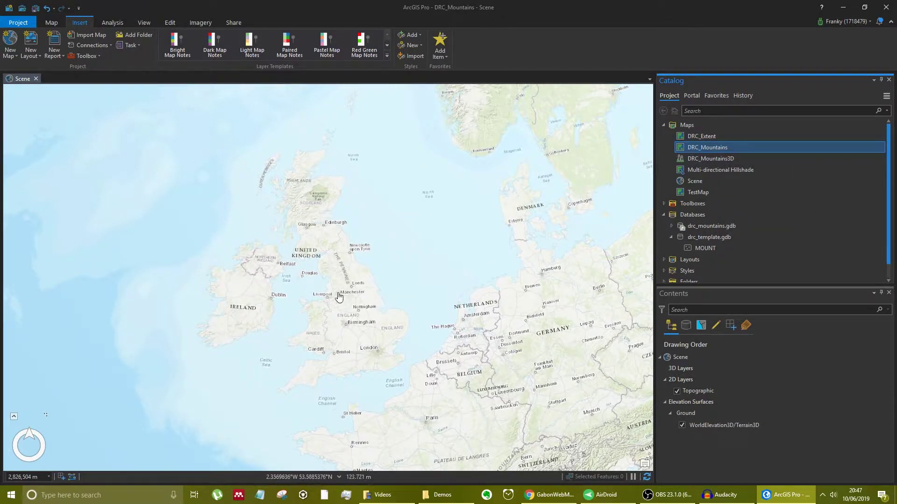
Step: Tilt the global scene into perspective and examine the British Isles, from close up out to the whole globe
click(344, 266)
drag(343, 267, 436, 120)
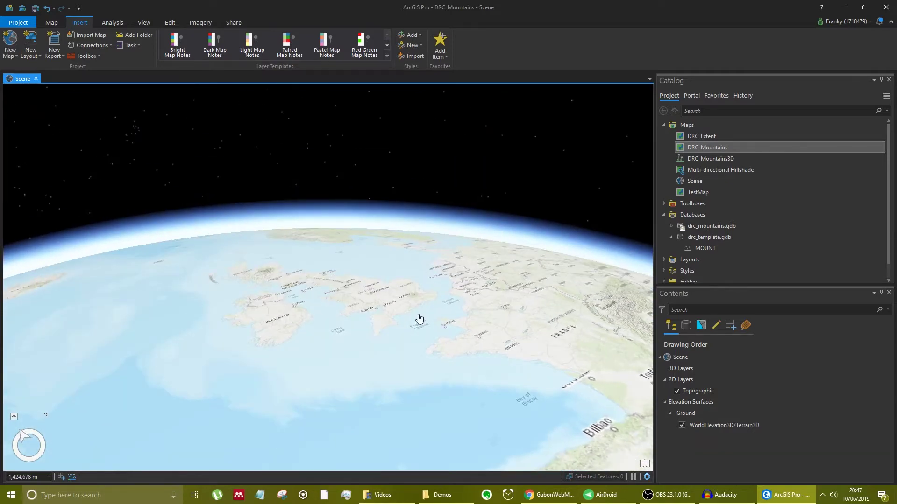
scroll(383, 311, up, 3)
scroll(401, 322, down, 3)
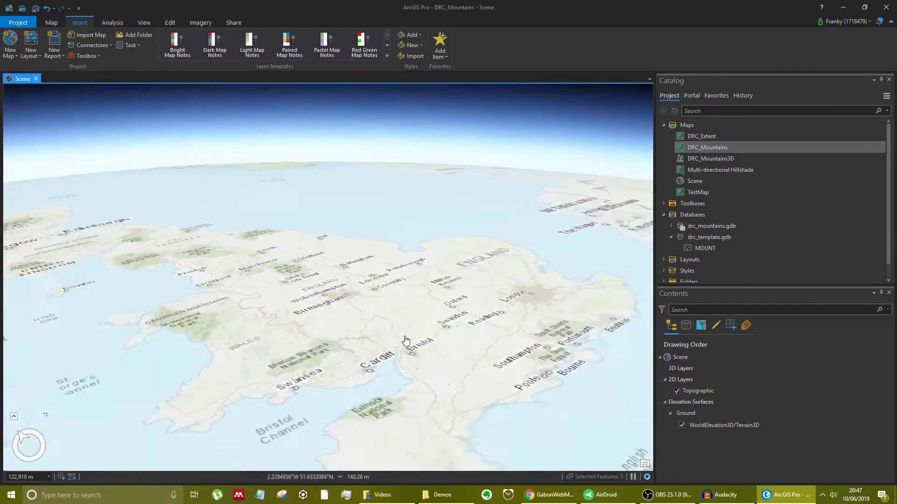
scroll(401, 346, down, 6)
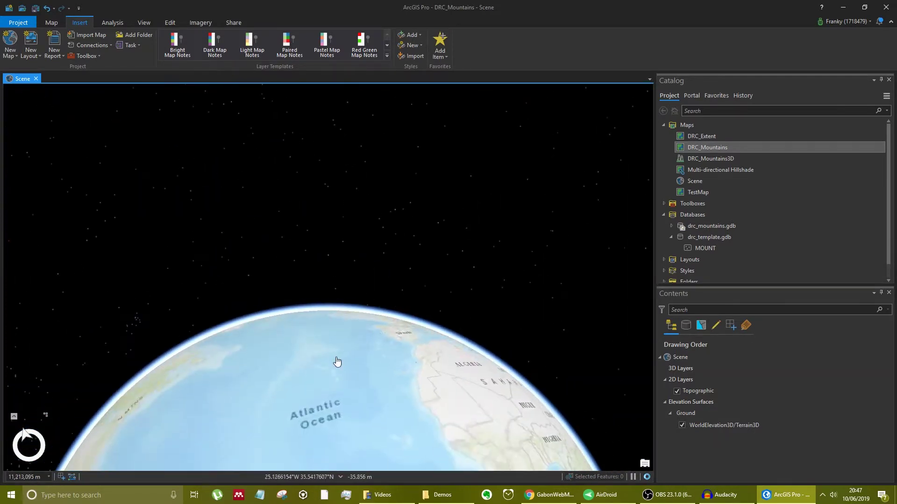
scroll(372, 400, down, 3)
Step: Rotate the globe through its different sides and examine it, ending with Africa facing the front
drag(310, 401, 485, 290)
mouse_move(411, 327)
mouse_down()
mouse_move(385, 362)
mouse_move(333, 371)
mouse_move(274, 429)
mouse_move(234, 449)
mouse_up()
mouse_move(311, 294)
mouse_down()
mouse_move(451, 341)
mouse_move(454, 359)
mouse_move(285, 249)
mouse_move(178, 302)
mouse_up()
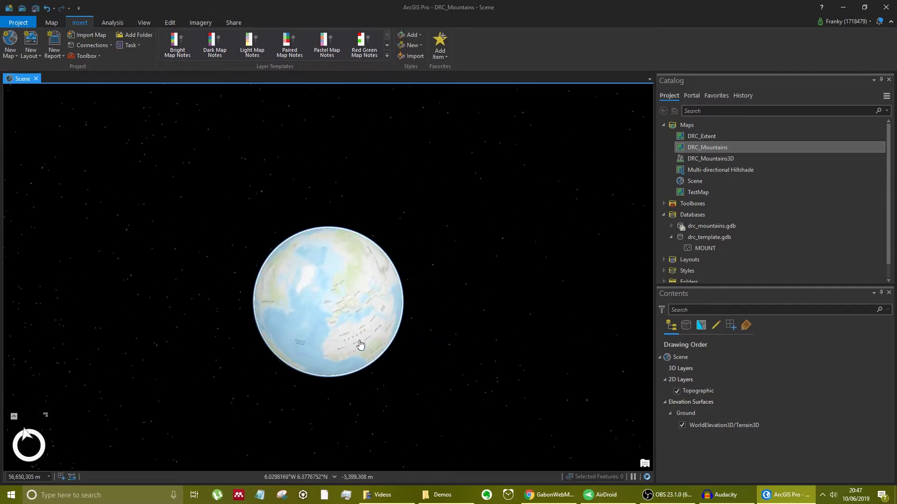
drag(312, 299, 346, 302)
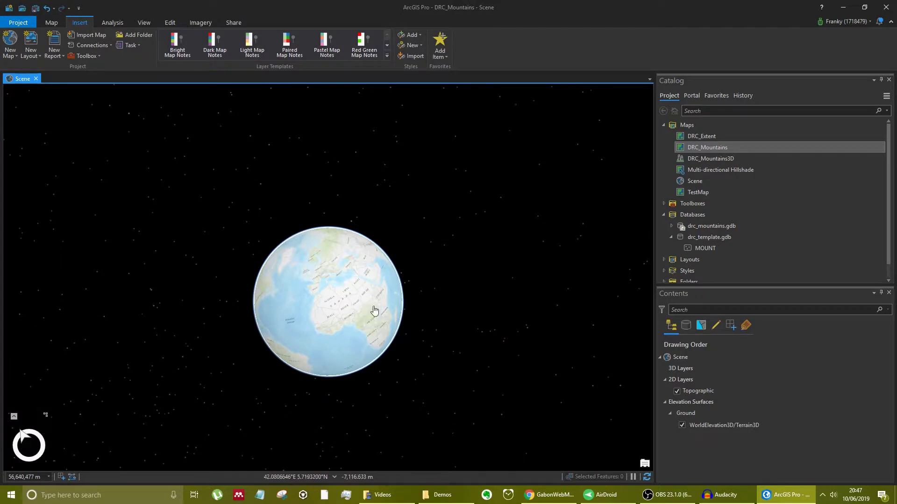
drag(307, 335, 318, 161)
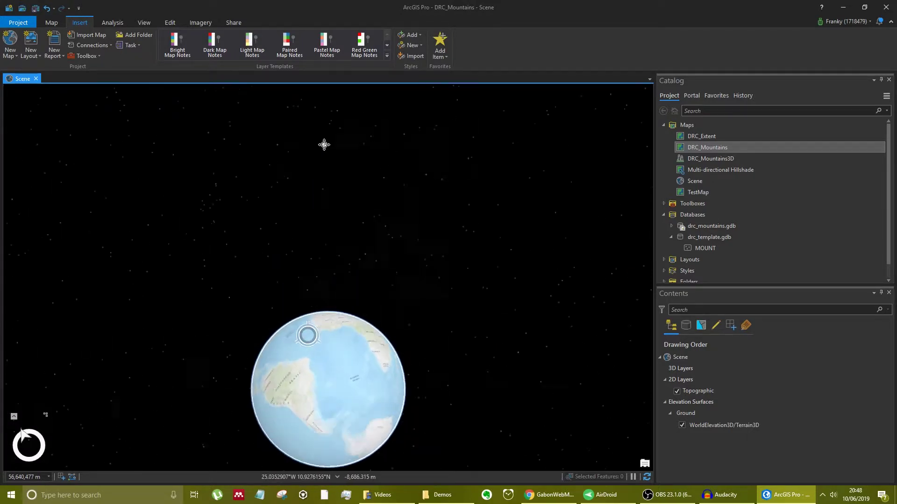
drag(326, 352, 327, 238)
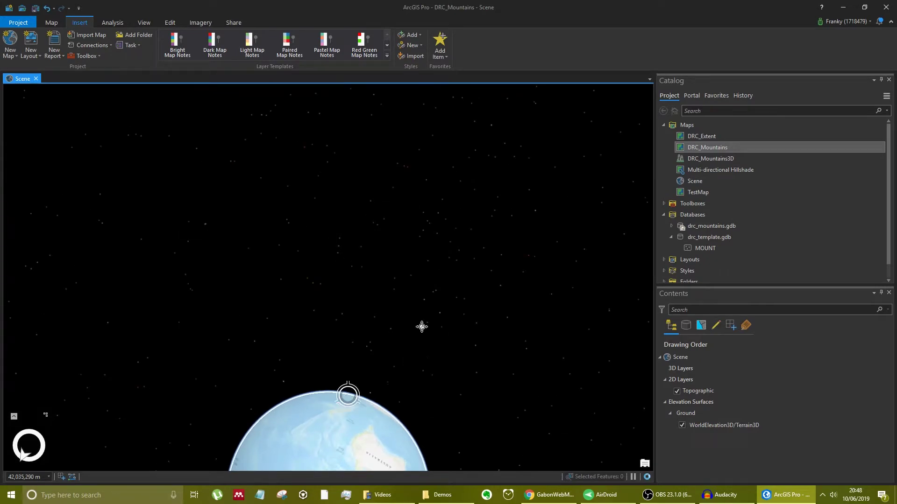
mouse_move(355, 270)
mouse_down()
mouse_move(344, 278)
mouse_move(348, 266)
mouse_up()
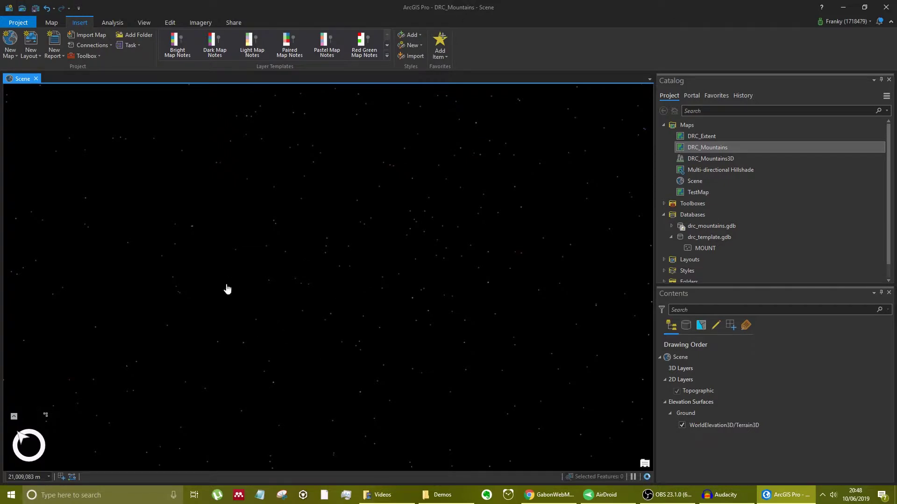
drag(349, 382, 531, 297)
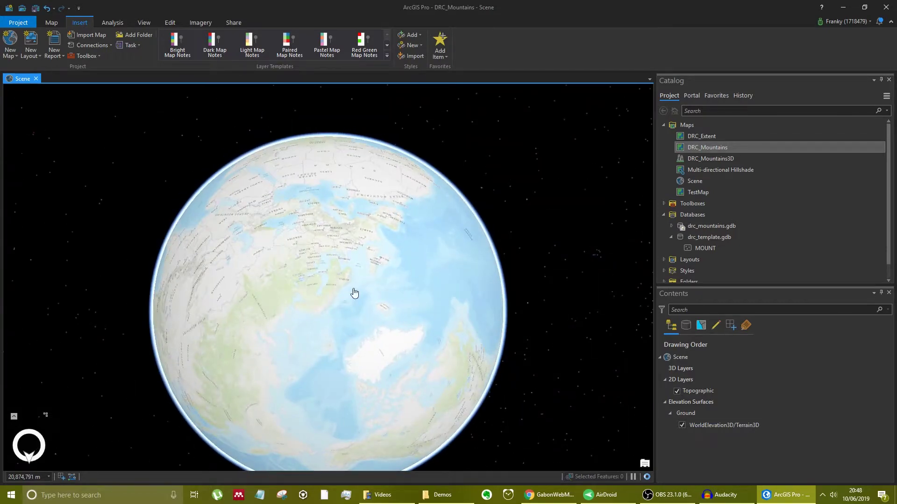
drag(354, 294, 350, 256)
scroll(336, 229, up, 3)
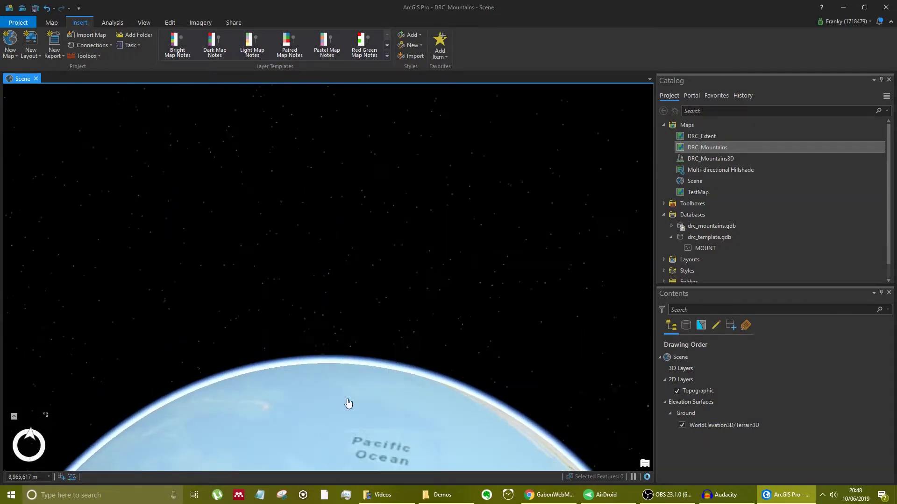
scroll(356, 304, up, 3)
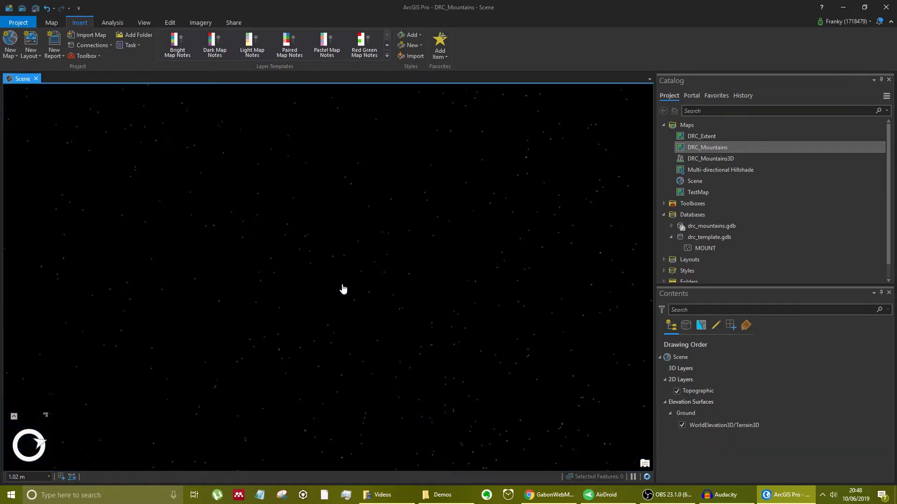
mouse_move(342, 272)
mouse_down()
mouse_move(350, 346)
mouse_move(490, 254)
mouse_up()
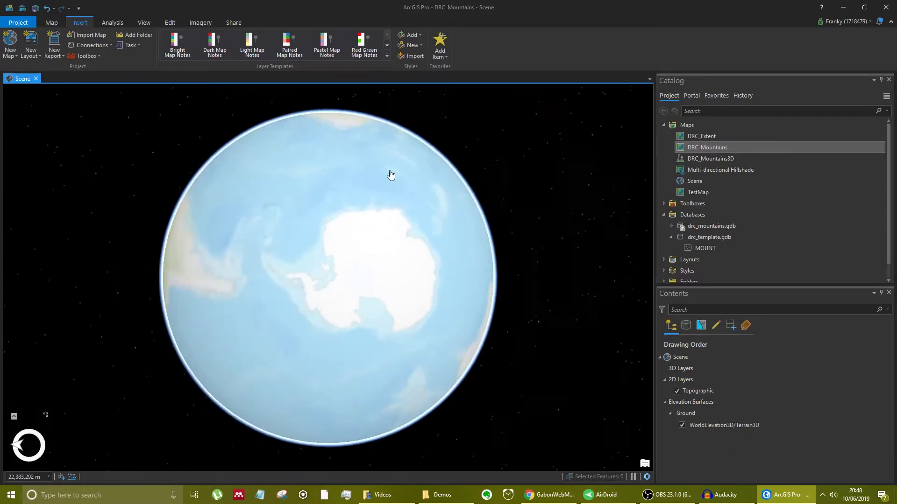
drag(314, 402, 363, 288)
drag(272, 329, 327, 323)
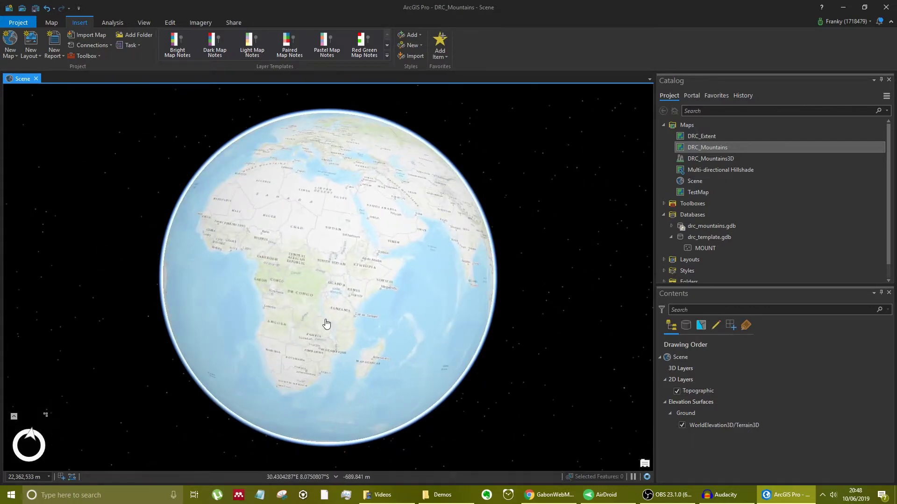
Step: Close the global scene's view and create a new A3 landscape layout (297 × 420 mm)
click(36, 79)
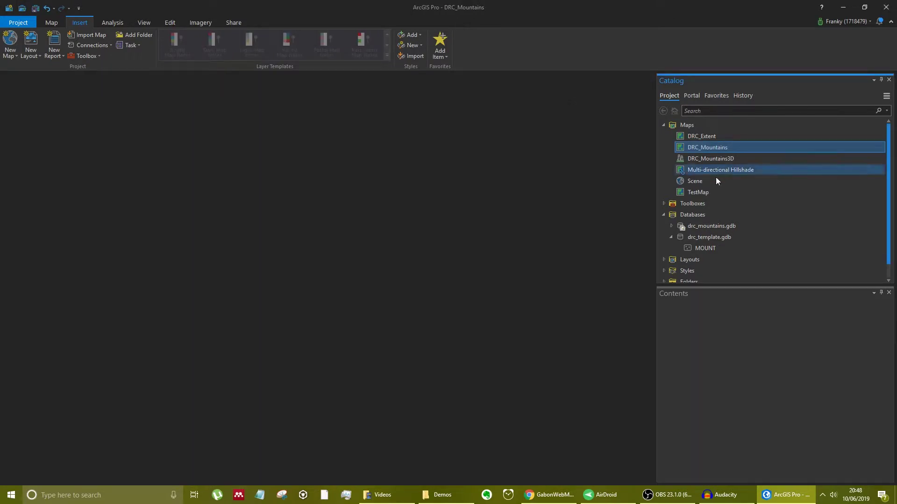
click(719, 160)
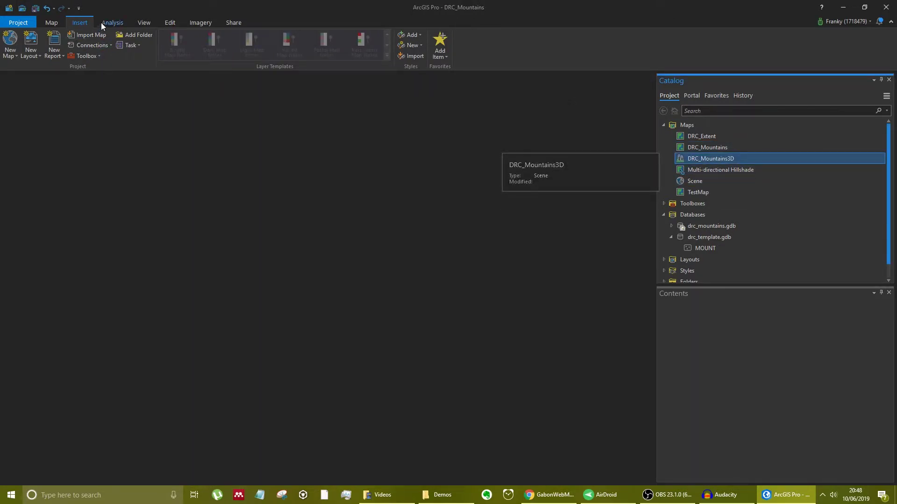
click(36, 59)
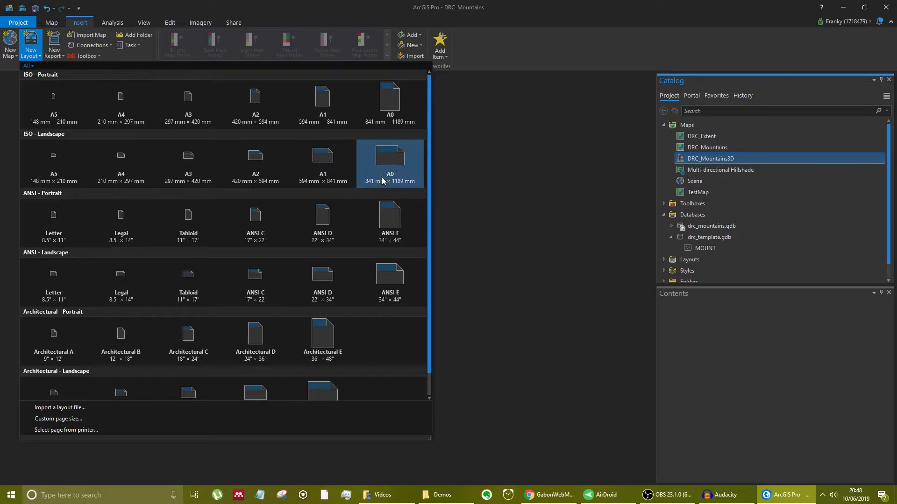
click(190, 158)
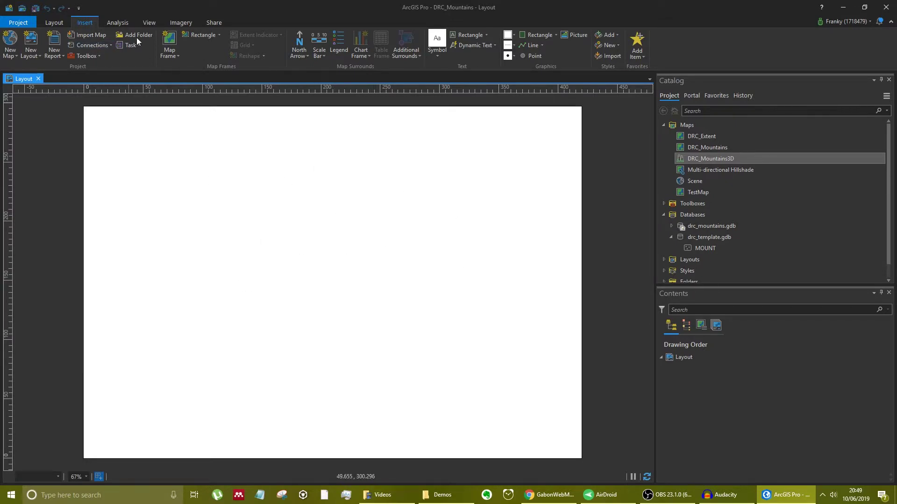
Step: Add a vertical guide at about 65 mm and a horizontal guide at about 150 mm to the layout page
click(37, 55)
click(192, 57)
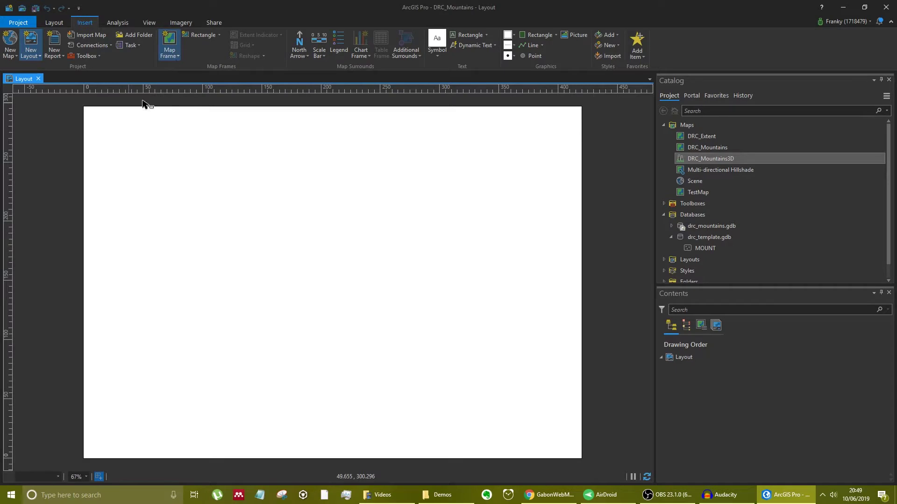
right_click(162, 92)
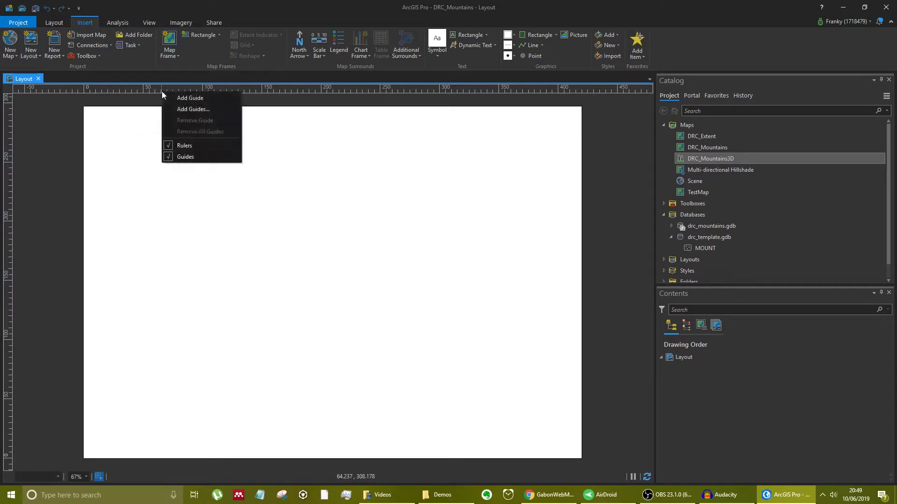
click(183, 100)
right_click(12, 283)
click(14, 287)
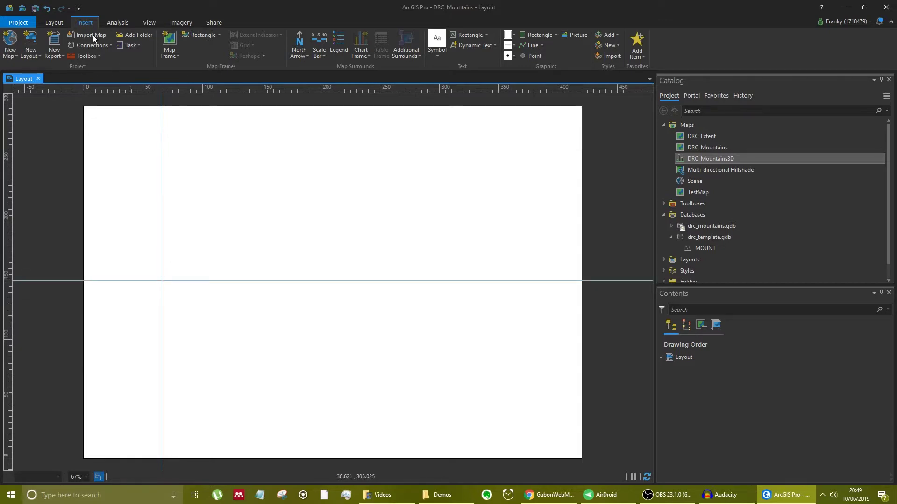
Step: Hide the layout's rulers and show them again
click(54, 23)
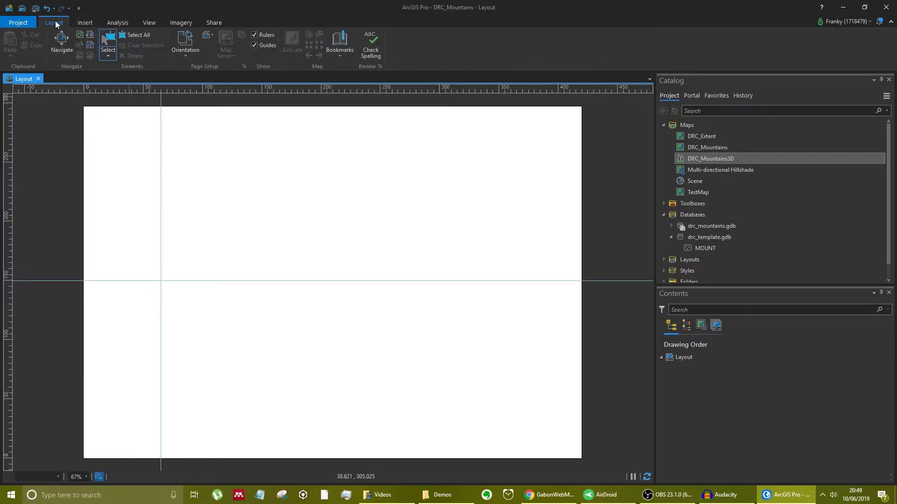
click(255, 35)
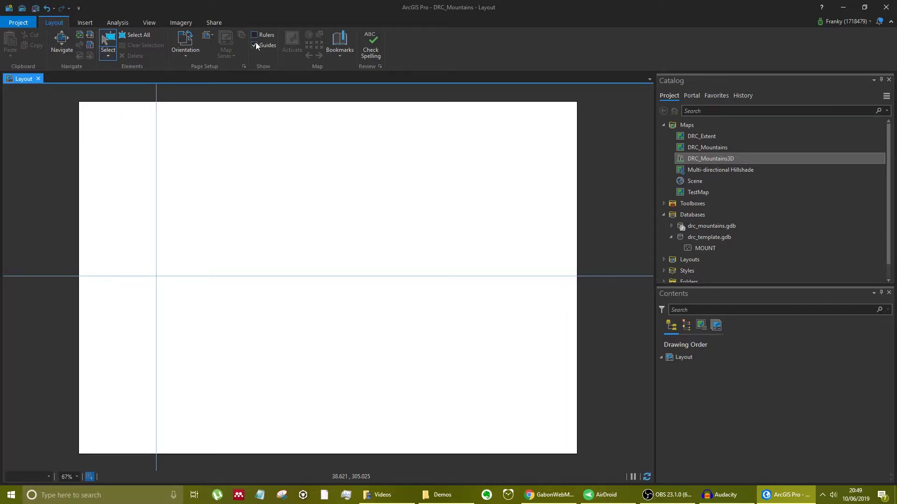
click(254, 35)
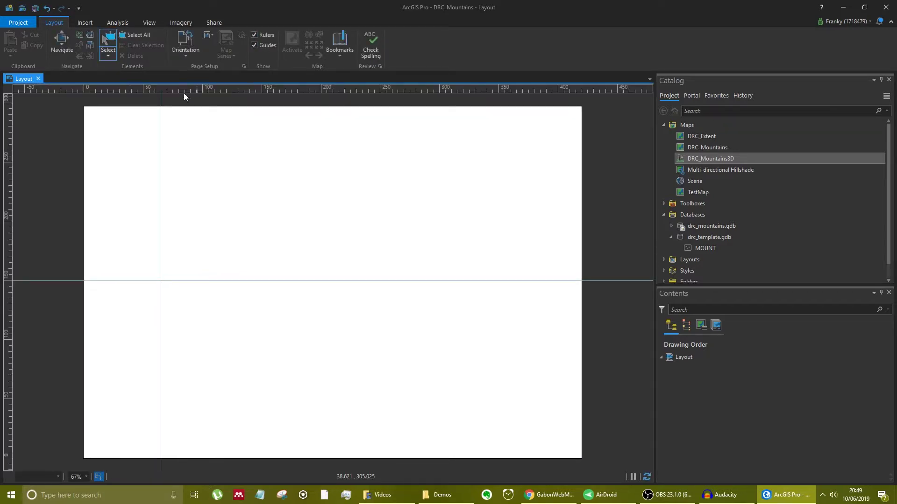
Step: Insert a map frame of DRC_Mountains at its default extent in the page's lower half, with its top-left corner on the guides' intersection
click(89, 22)
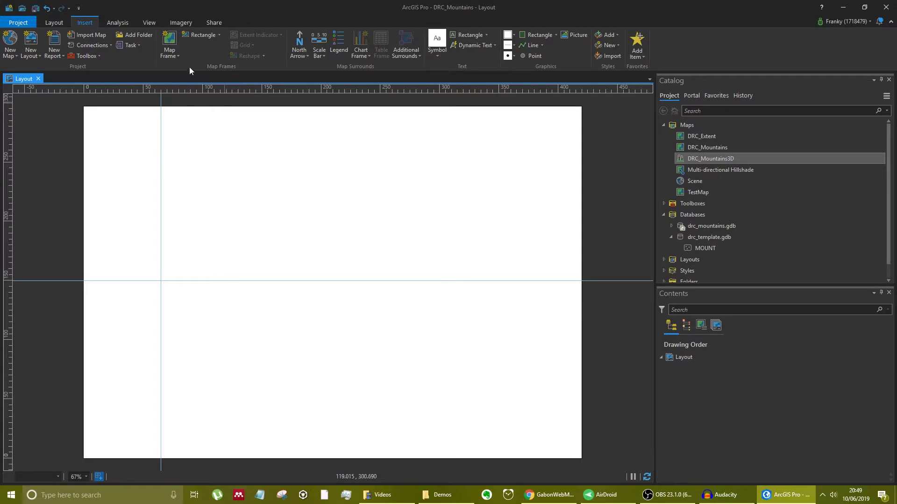
click(176, 55)
scroll(263, 296, down, 2)
scroll(263, 296, down, 4)
scroll(272, 288, up, 2)
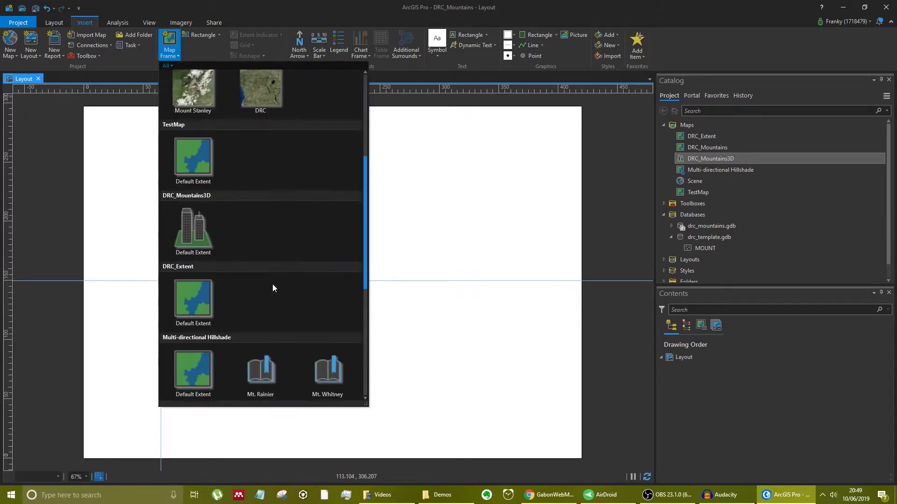
scroll(273, 288, up, 3)
scroll(260, 259, down, 3)
scroll(260, 259, down, 1)
scroll(276, 281, down, 3)
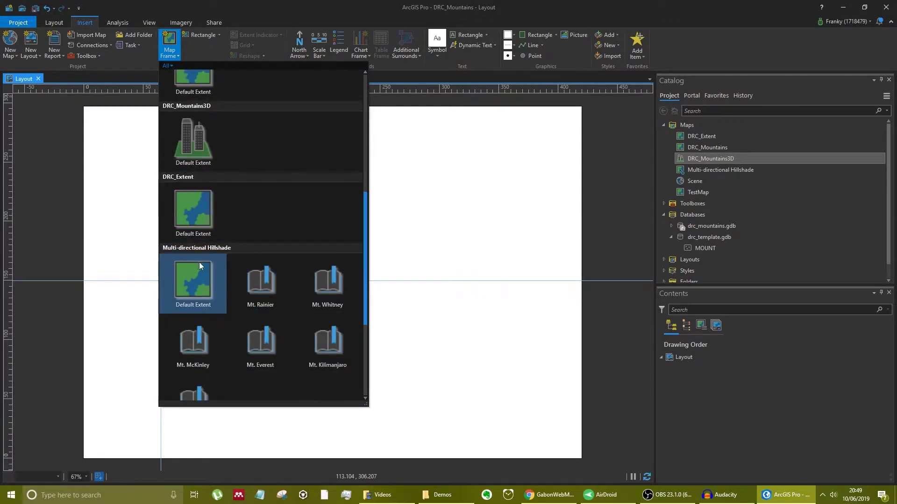
scroll(274, 312, down, 4)
scroll(271, 324, up, 2)
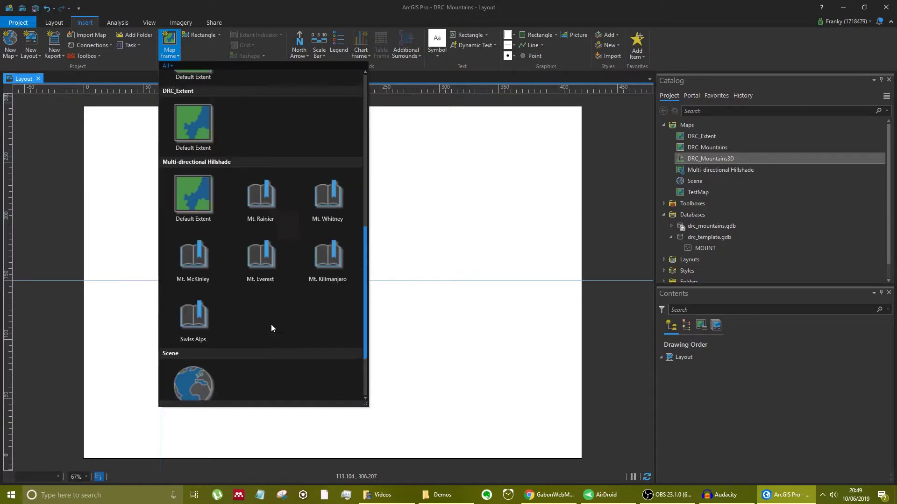
scroll(264, 320, up, 8)
scroll(254, 315, down, 3)
scroll(253, 318, up, 3)
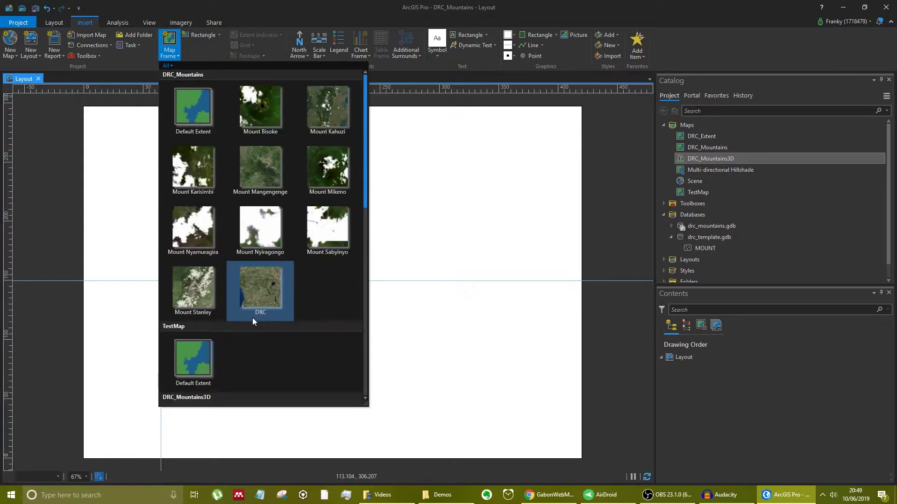
click(200, 98)
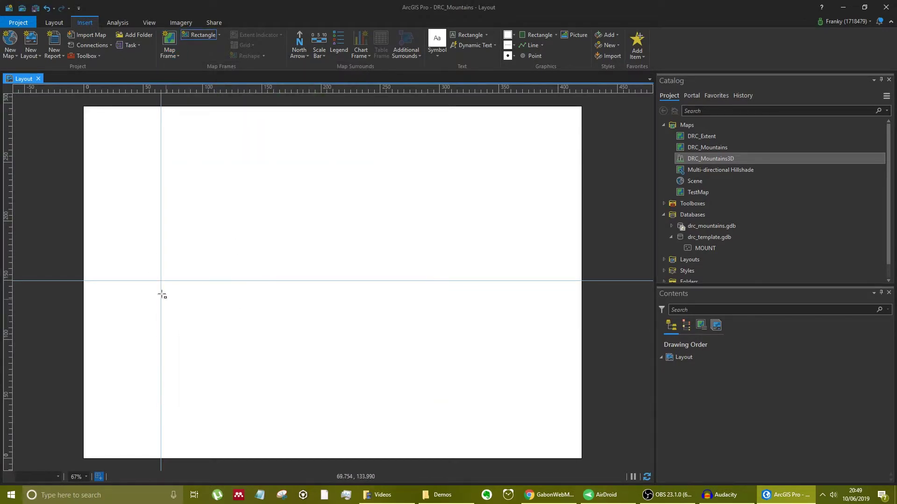
drag(176, 292, 428, 406)
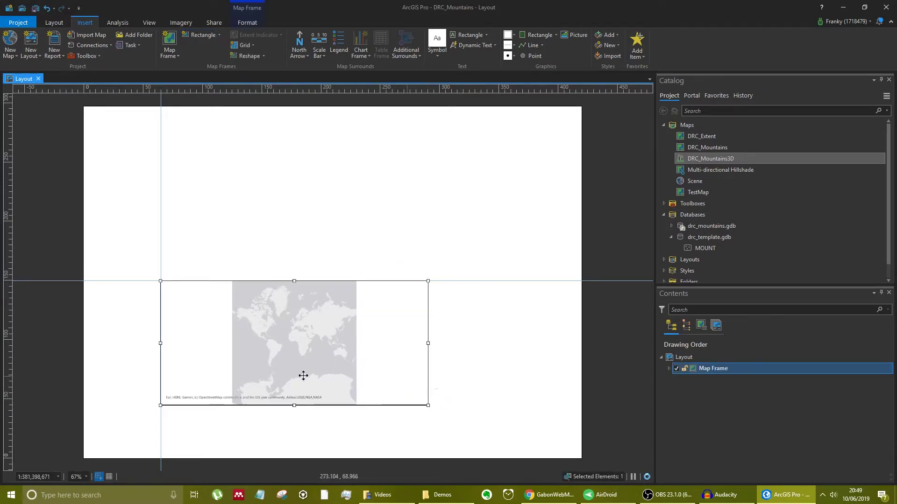
Step: Activate the DRC_Mountains map frame, zoom its map to 1:16,774,091 around Turkey and the Black Sea, and close the activation
scroll(303, 362, up, 3)
scroll(307, 356, down, 2)
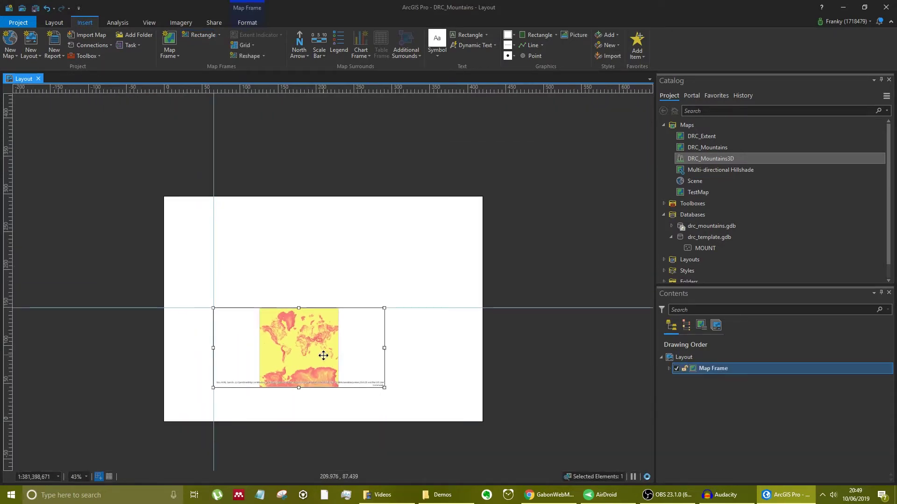
right_click(270, 334)
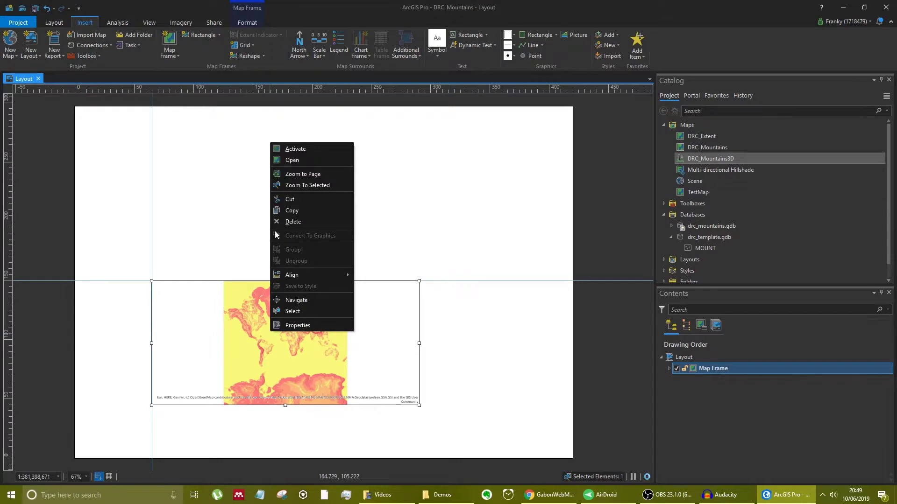
click(289, 148)
scroll(288, 349, up, 6)
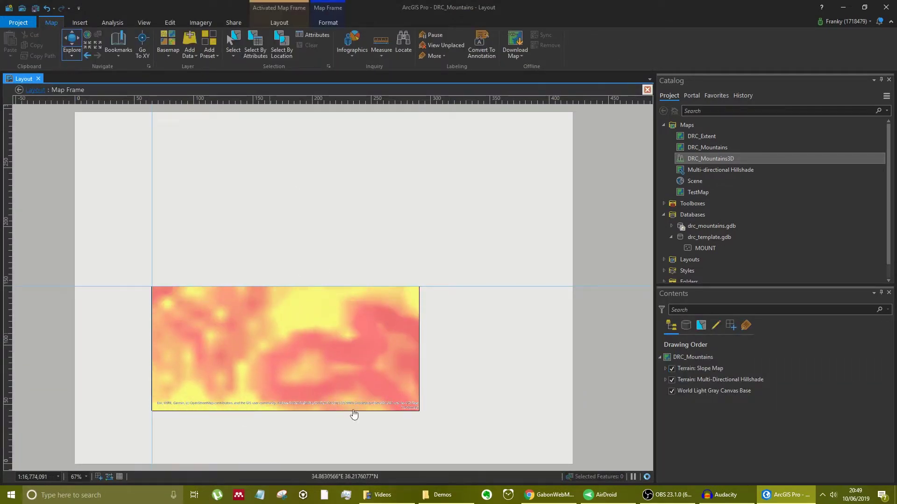
click(647, 90)
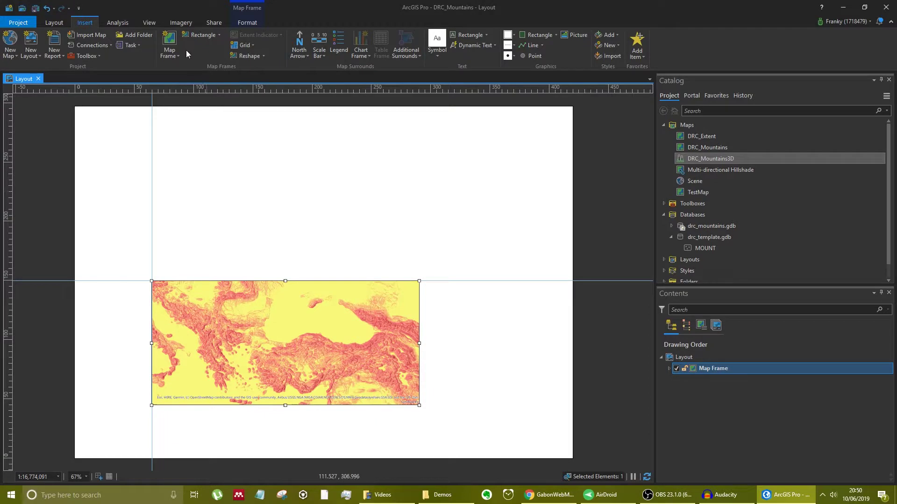
Step: Insert a DRC_Mountains3D frame at its default extent above the first map, about 157 × 106 mm and aligned to the vertical guide
click(171, 53)
scroll(236, 290, down, 6)
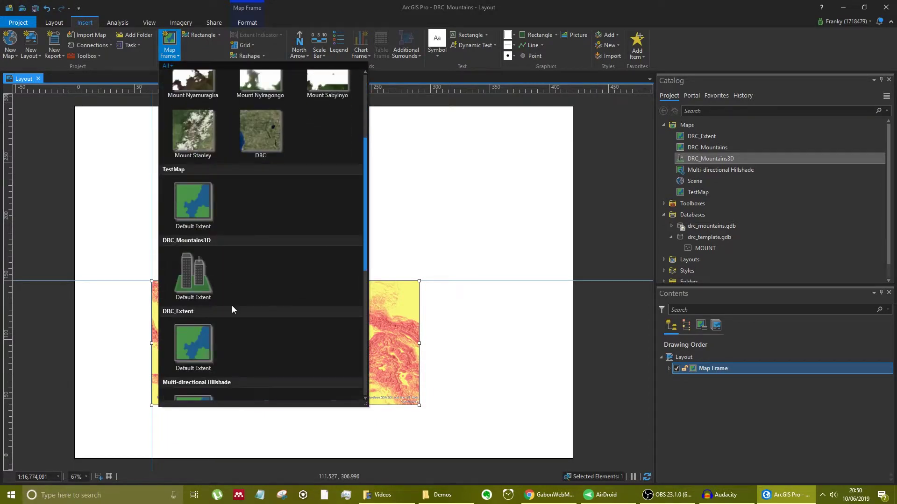
click(198, 289)
drag(155, 127, 339, 253)
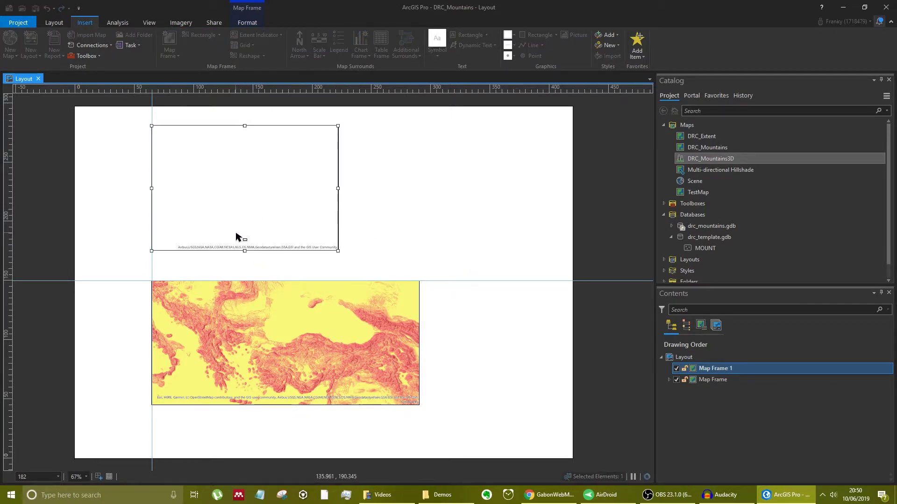
Step: Activate the 3D map frame, bring its camera into a tilted close-up of the mountain peaks, and close the activation
right_click(298, 134)
click(309, 142)
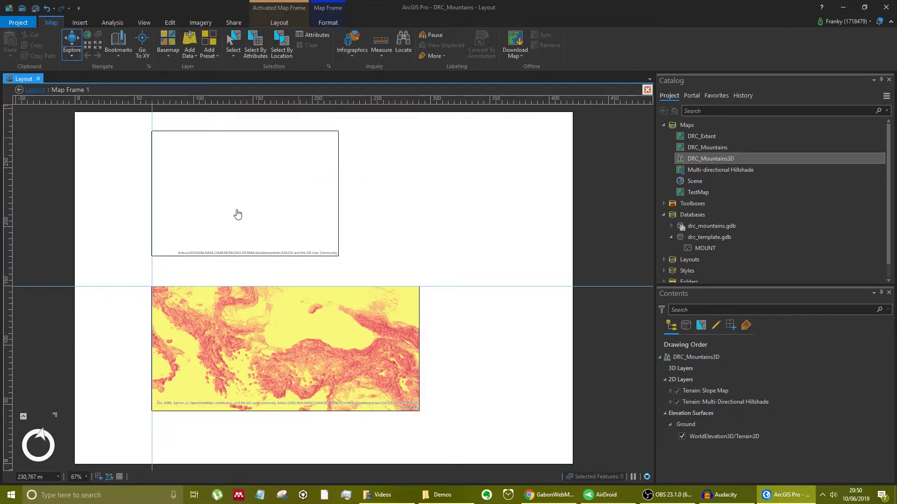
scroll(248, 187, up, 3)
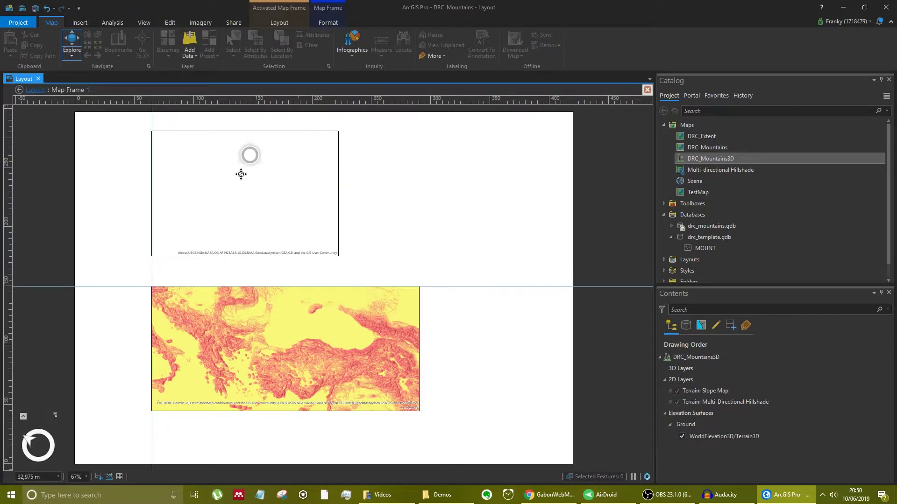
right_click(297, 169)
click(407, 169)
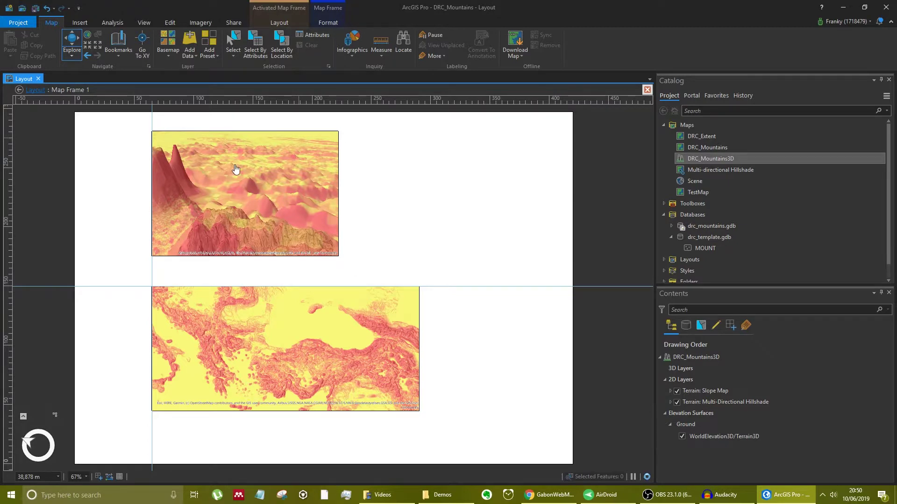
click(647, 90)
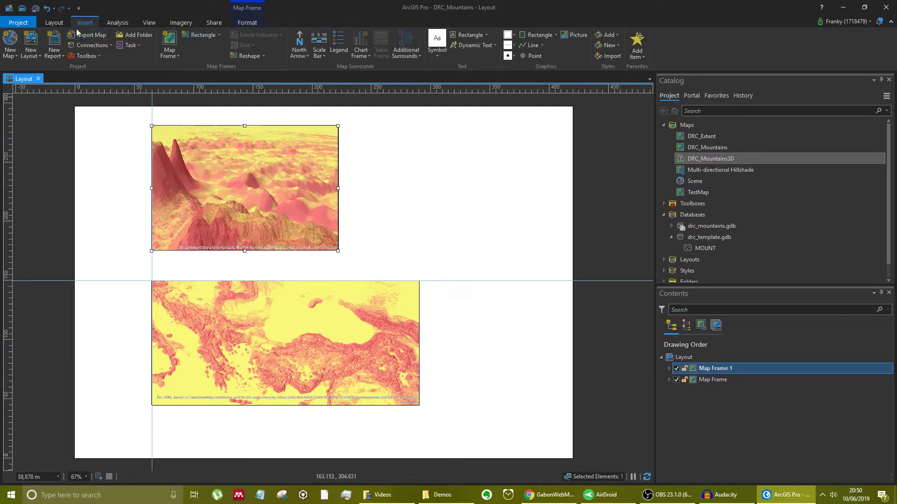
click(257, 19)
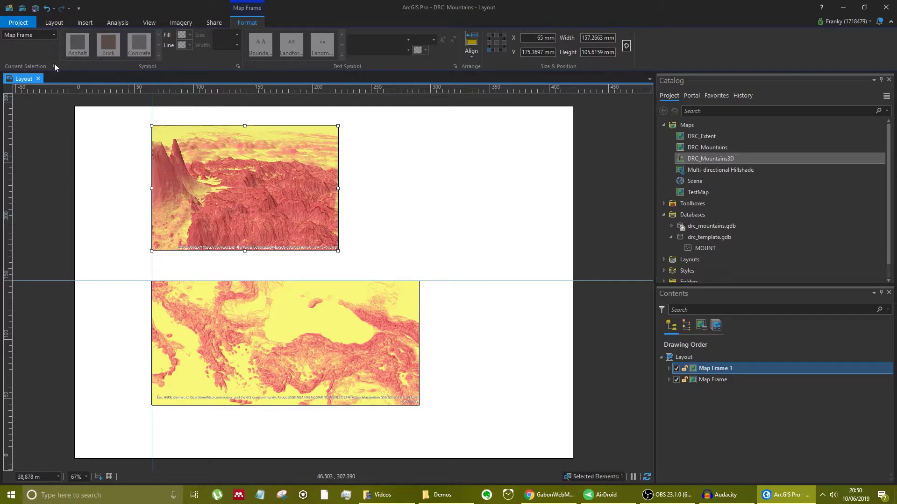
click(85, 23)
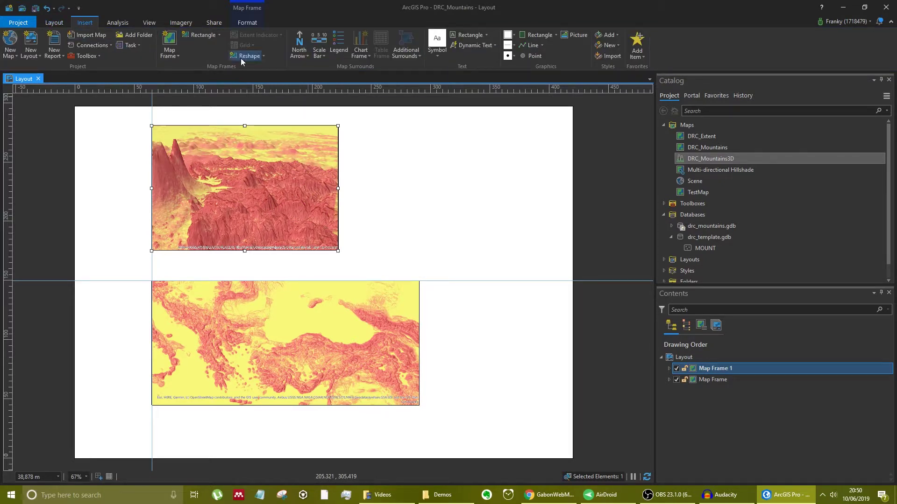
click(296, 54)
click(302, 100)
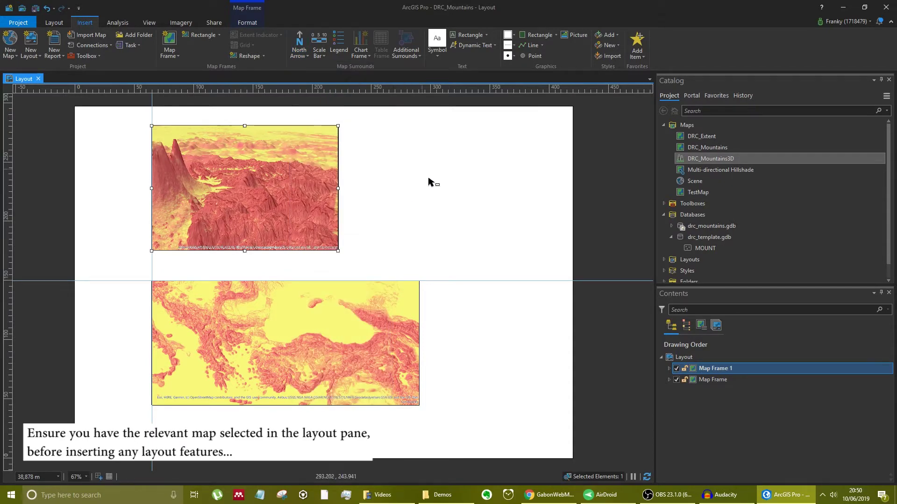
Step: Add a scale bar beside the 3D frame's lower edge and a tall legend frame to the right of the DRC_Mountains map
click(319, 47)
drag(344, 265, 565, 235)
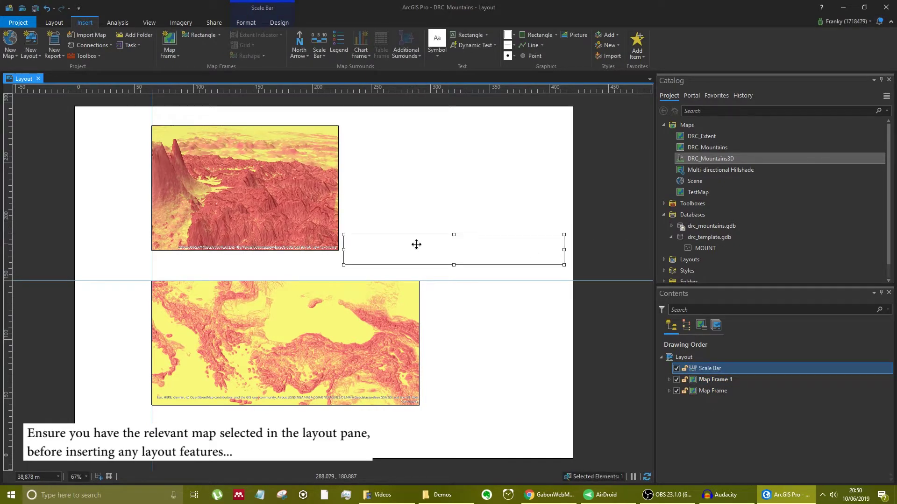
click(339, 44)
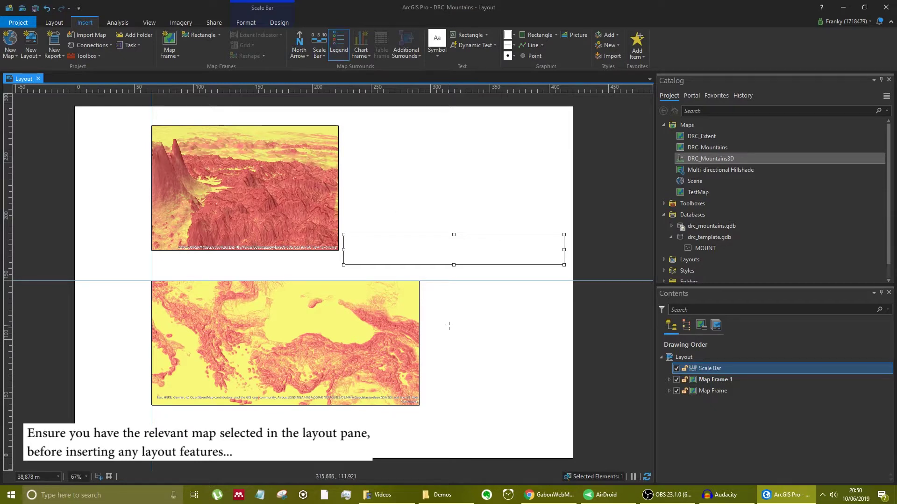
drag(505, 399, 543, 440)
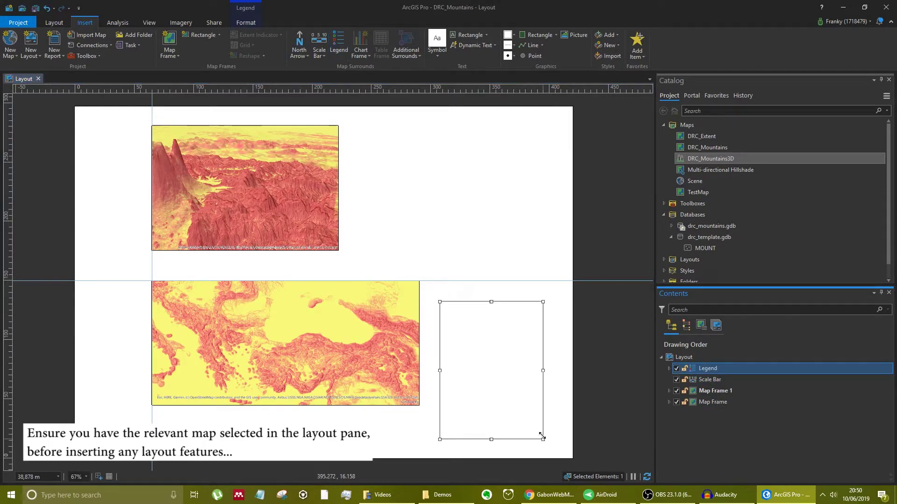
Step: Select the scale bar and the legend in turn to check how they are drawn on the page
click(716, 378)
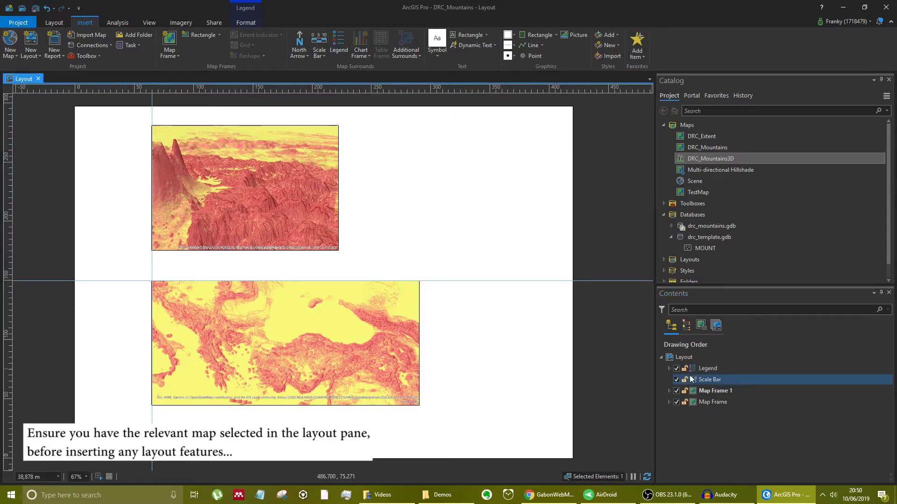
click(719, 369)
click(719, 379)
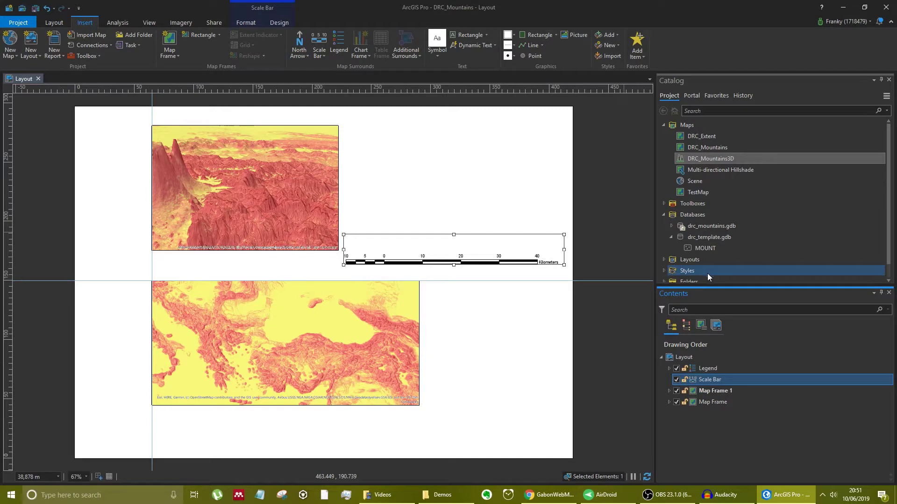
click(493, 374)
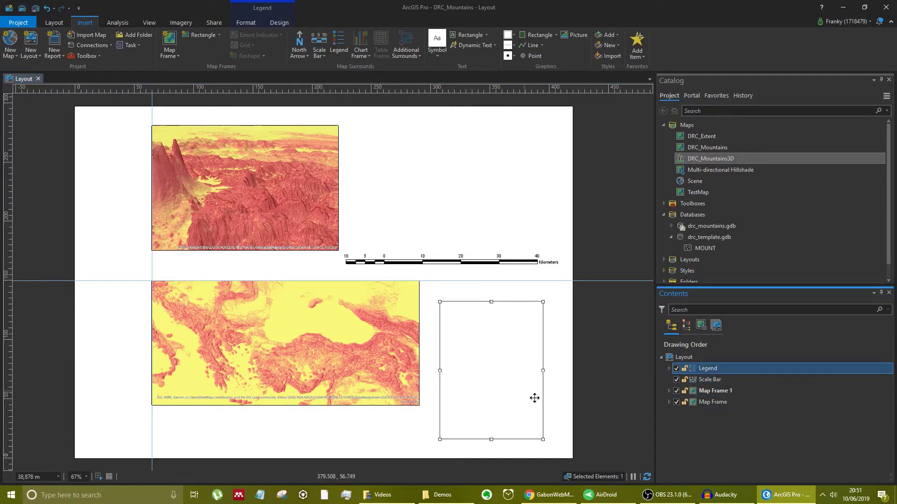
Step: Insert a north arrow for the 3D frame above the scale bar, and reselect the legend
click(300, 42)
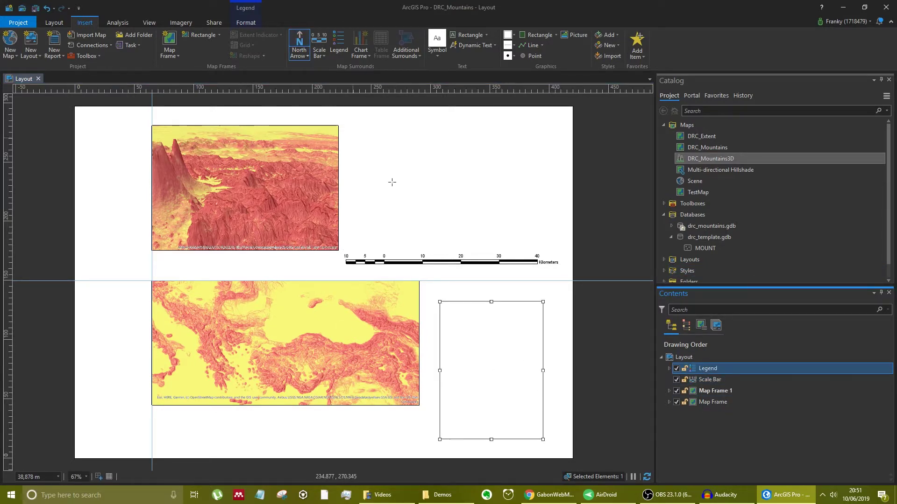
drag(418, 147, 496, 201)
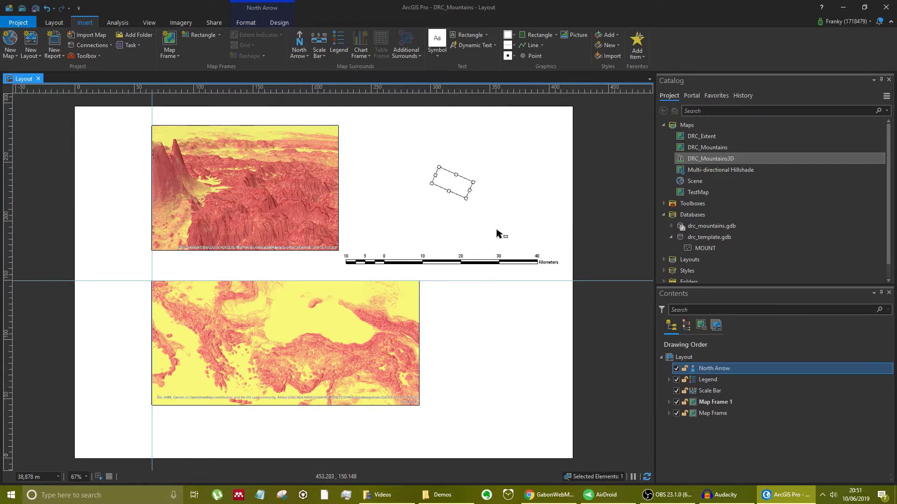
click(729, 391)
click(729, 382)
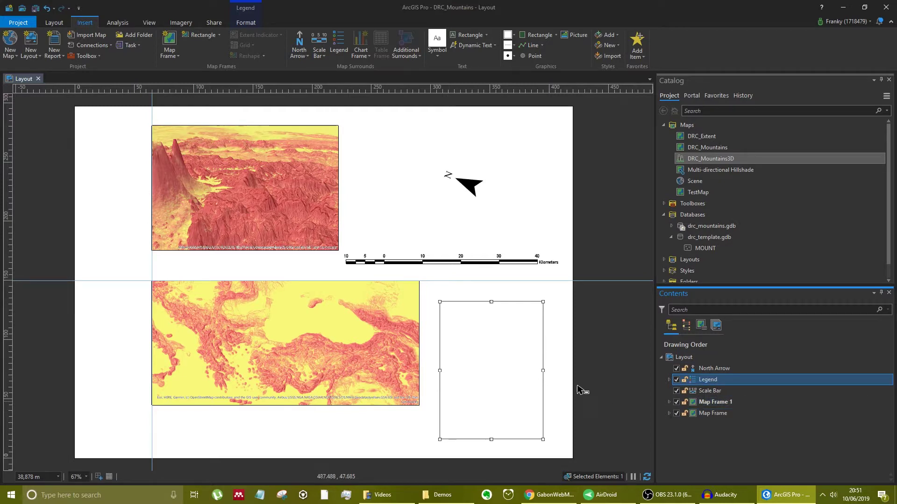
Step: Deselect the legend on the page and check which chart frames are available for the default map frame
click(554, 382)
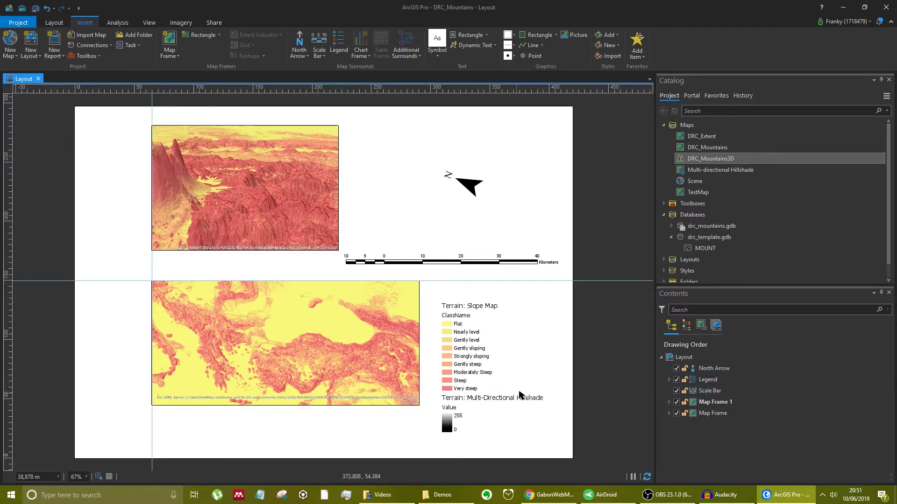
click(362, 55)
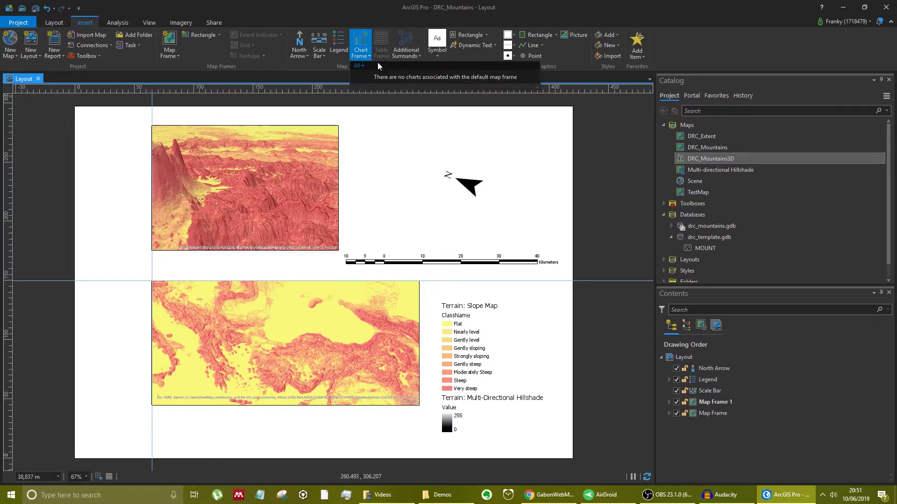
click(365, 58)
click(368, 56)
click(706, 457)
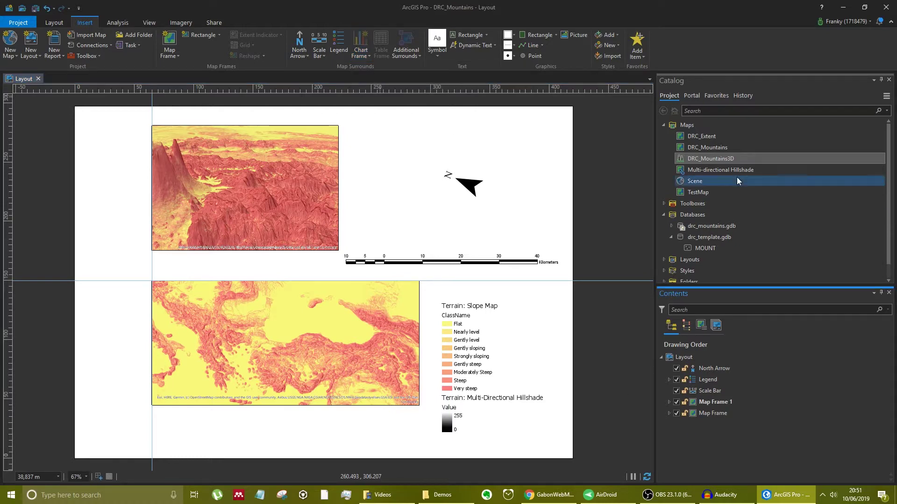
click(369, 54)
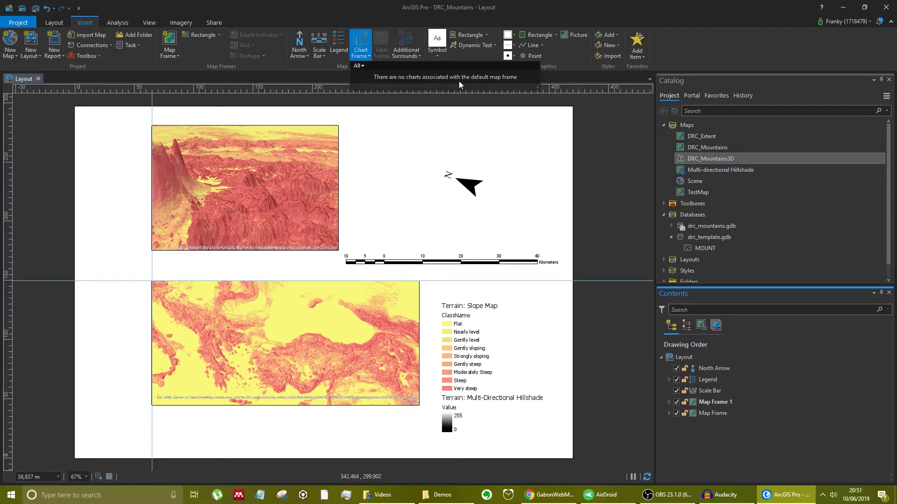
click(366, 58)
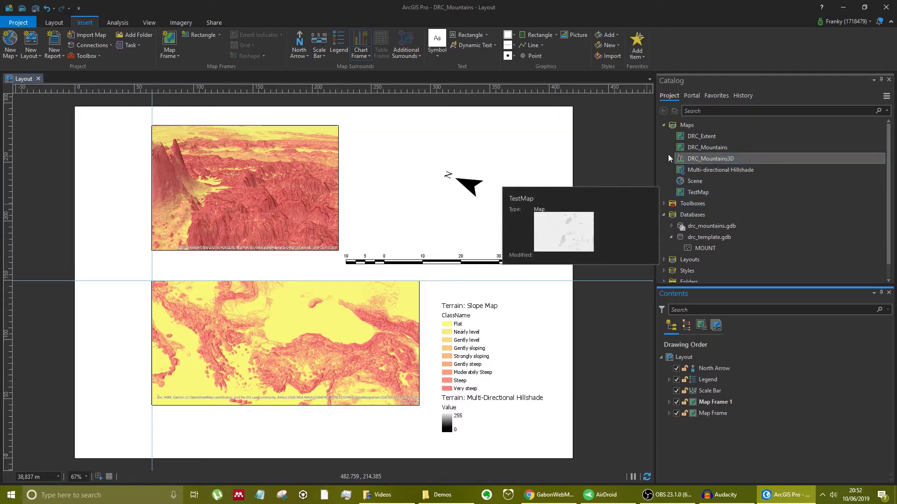
Step: Collapse the project's Maps and Databases groups, list its layouts to find MountainsLayout, and close the current layout view
click(663, 125)
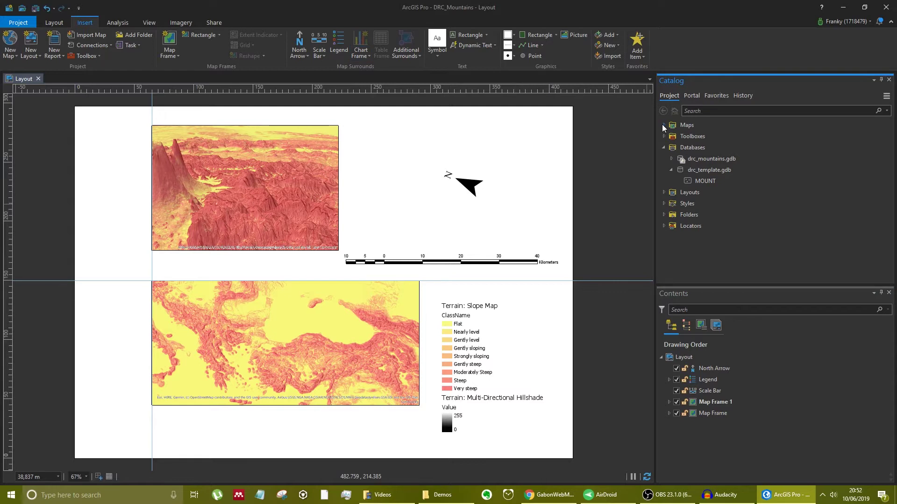
click(662, 149)
click(687, 158)
click(664, 159)
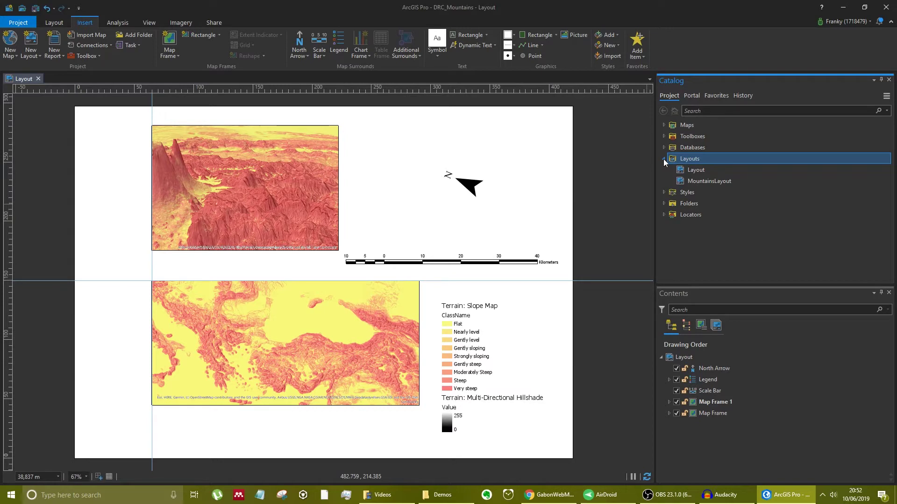
click(704, 181)
drag(736, 181, 636, 189)
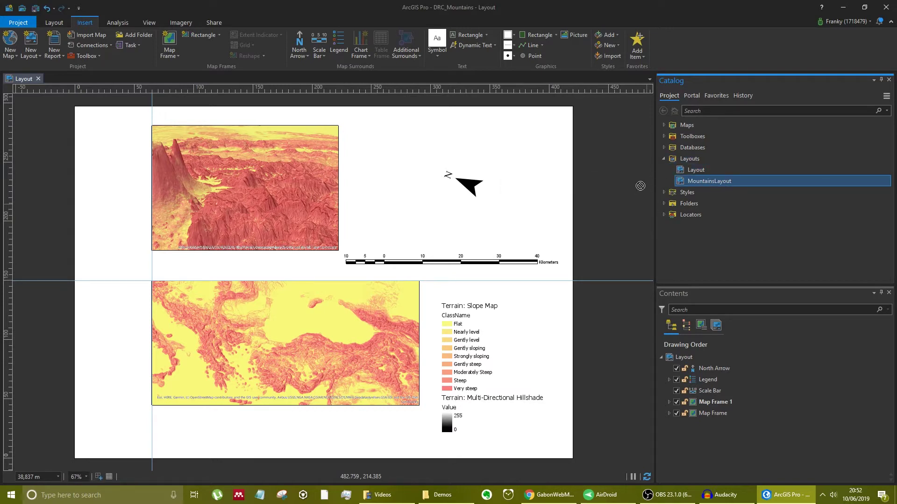
click(38, 78)
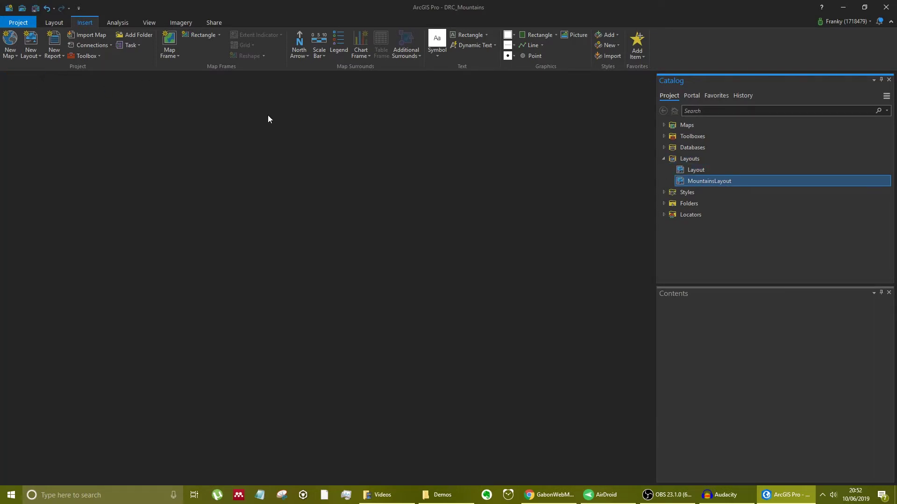
Step: Open the MountainsLayout layout, and switch to Photos to view the finished map image N_KivuMountains.jpg
right_click(707, 180)
click(713, 182)
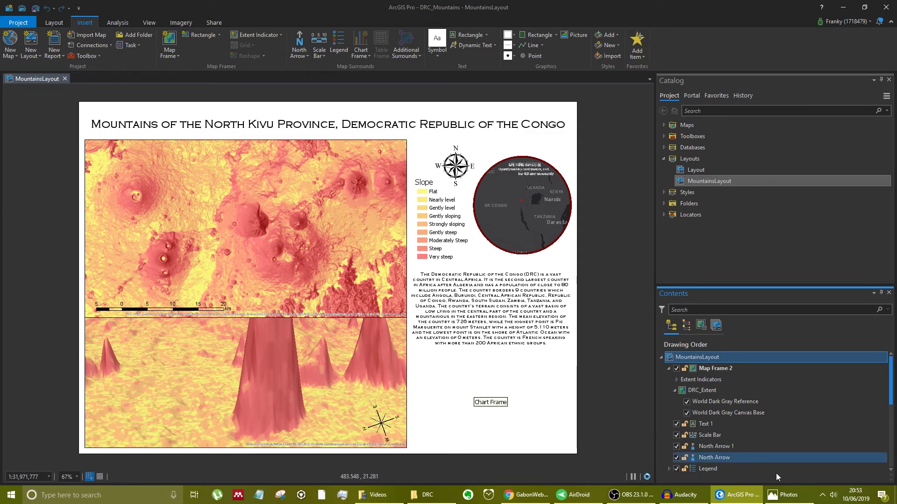
click(797, 503)
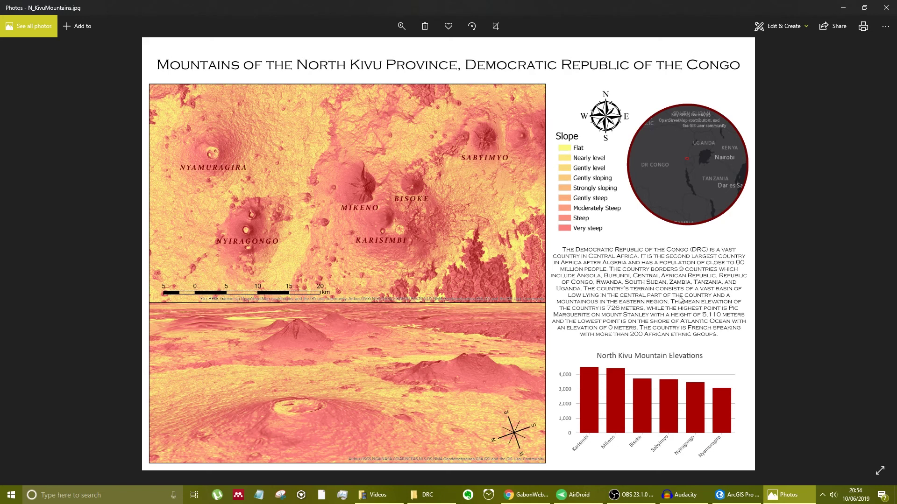